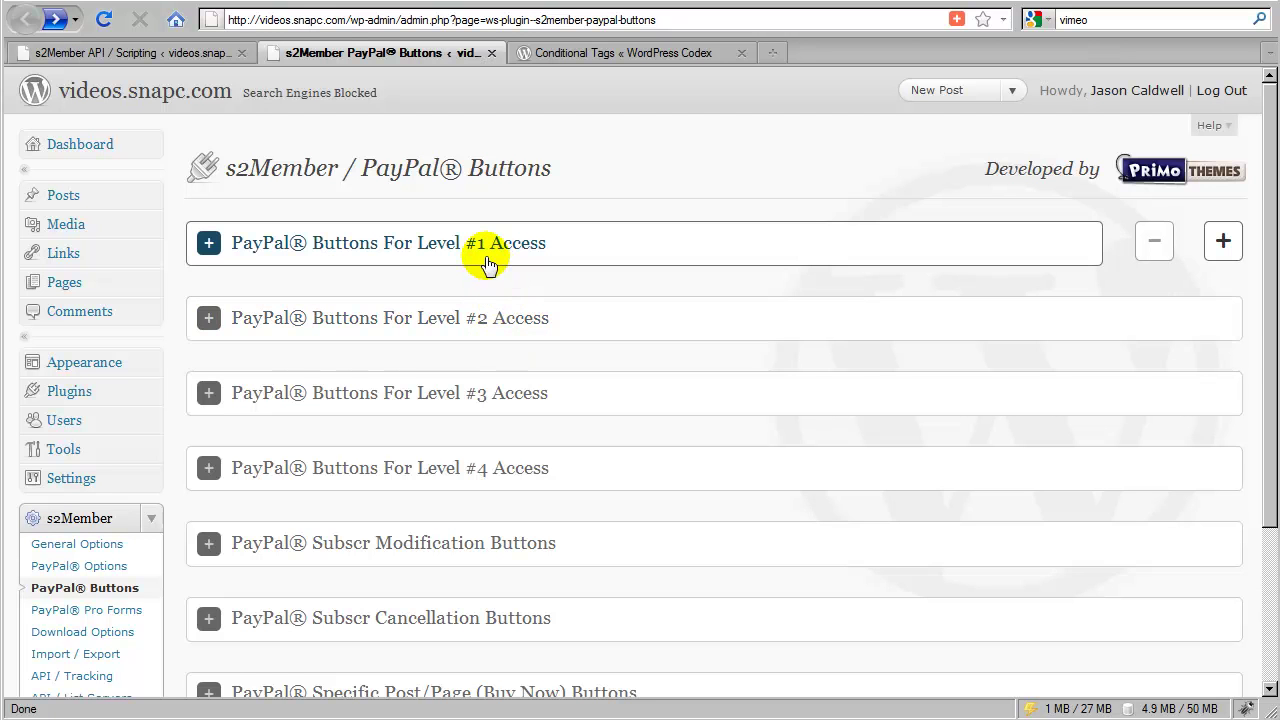
- Expand the Level #1 PayPal button generator and change its charge from 0.01 to 169
left_click(610, 258)
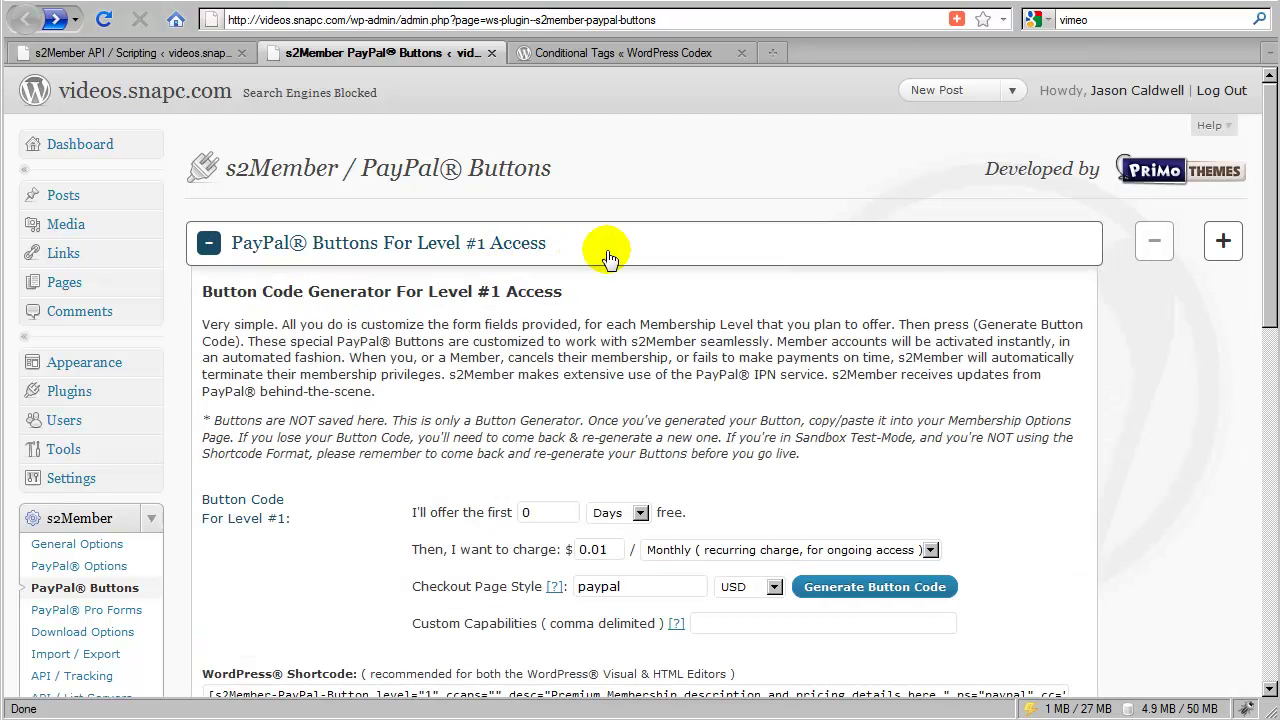
scroll(590, 290, "down", 2)
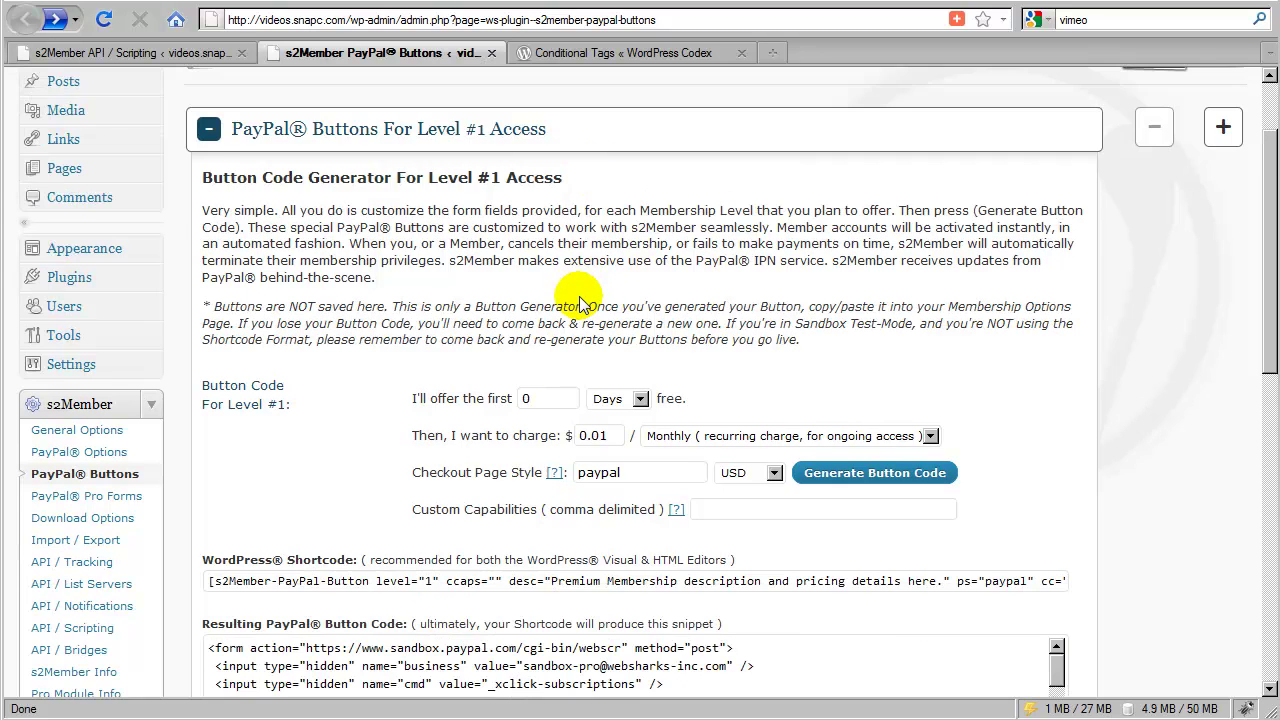
scroll(580, 300, "down", 2)
double_click(595, 321)
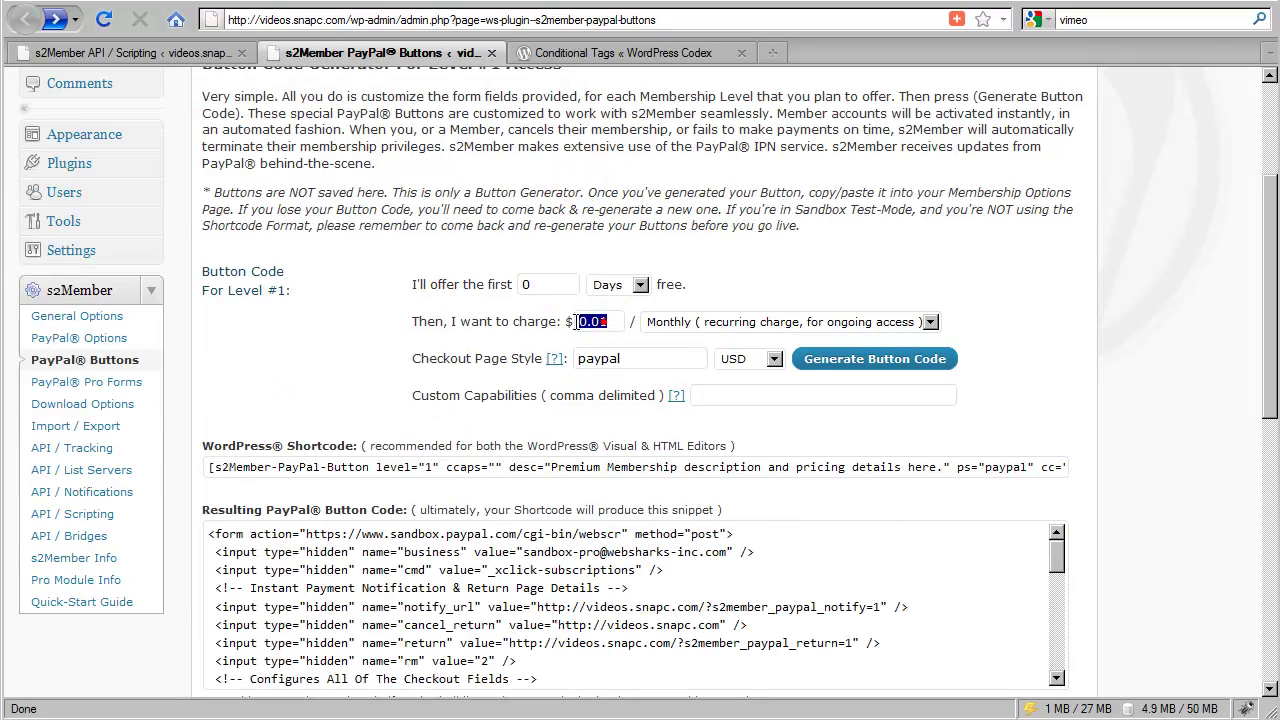
type("169")
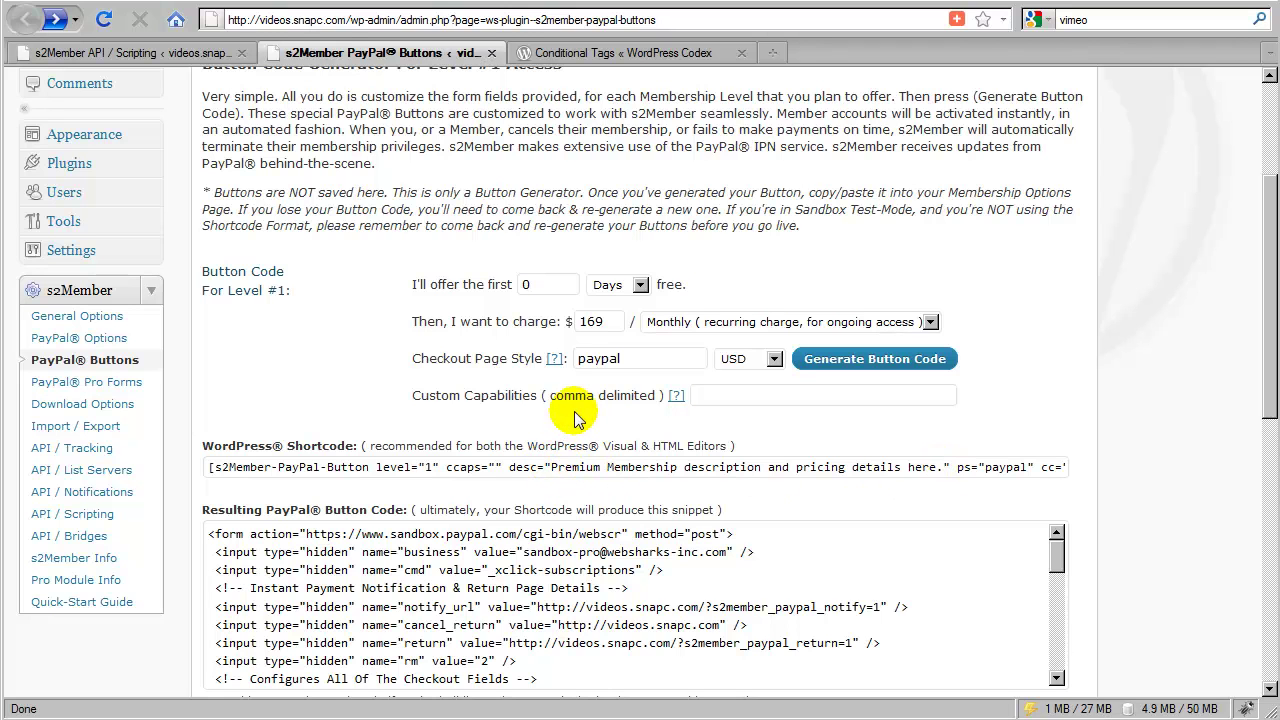
- Change the Level #1 charge to 1200, billed one time for lifetime access
double_click(592, 322)
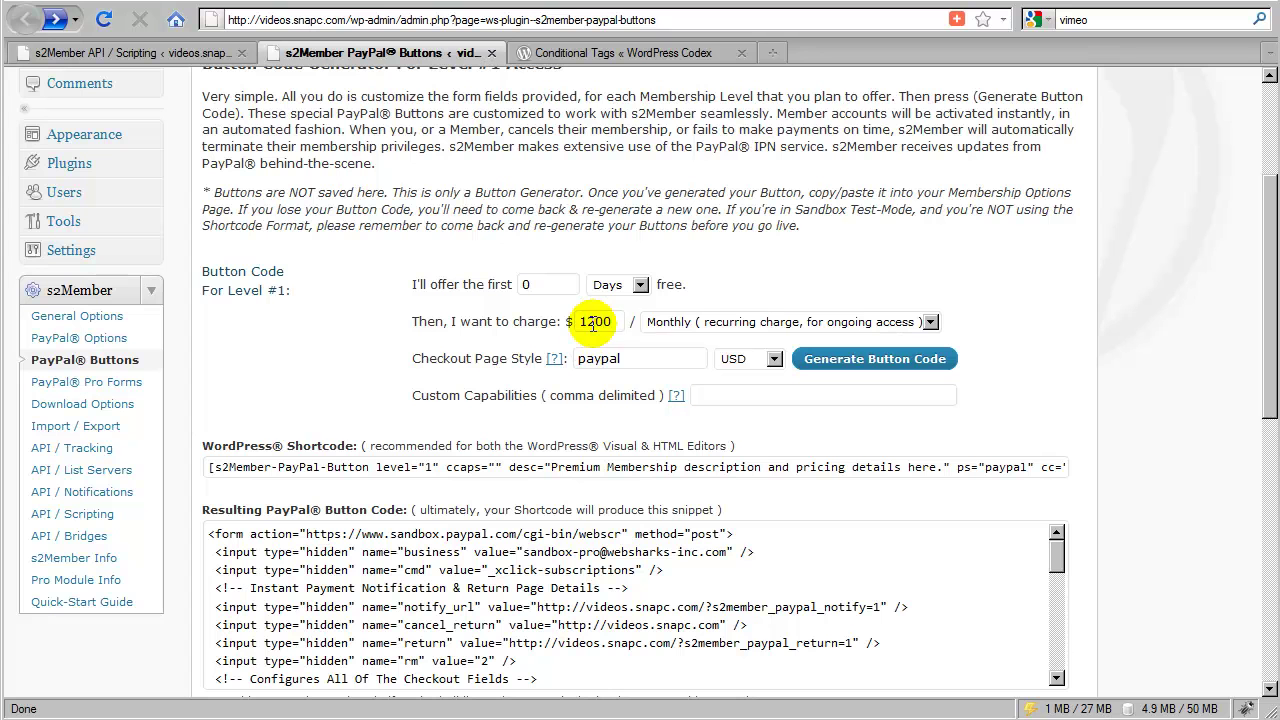
left_click(676, 324)
scroll(703, 470, "down", 5)
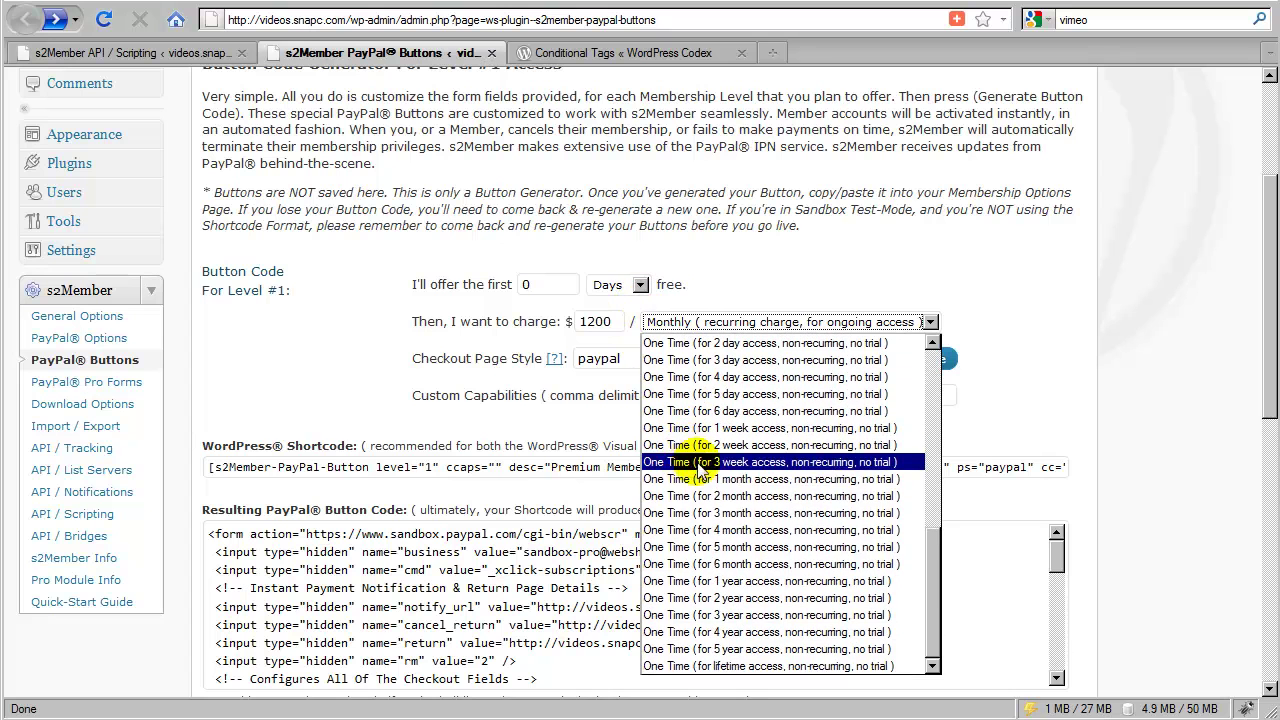
left_click(690, 666)
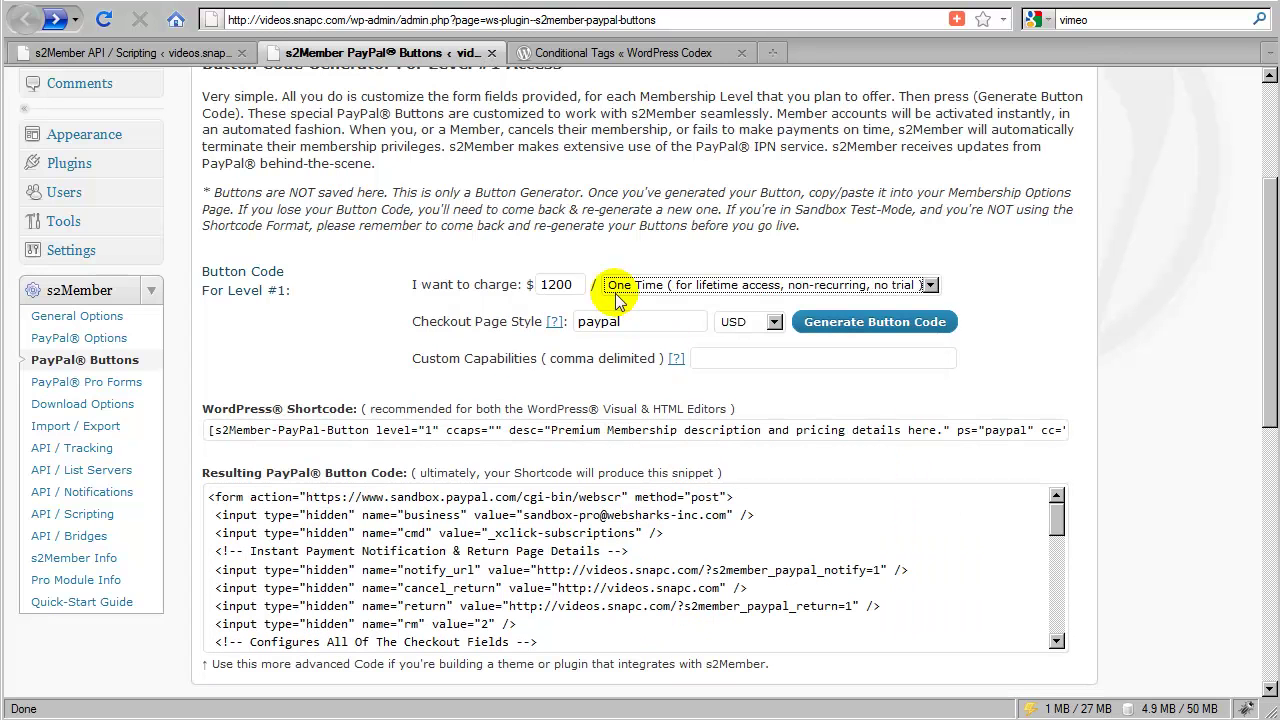
left_click(655, 302)
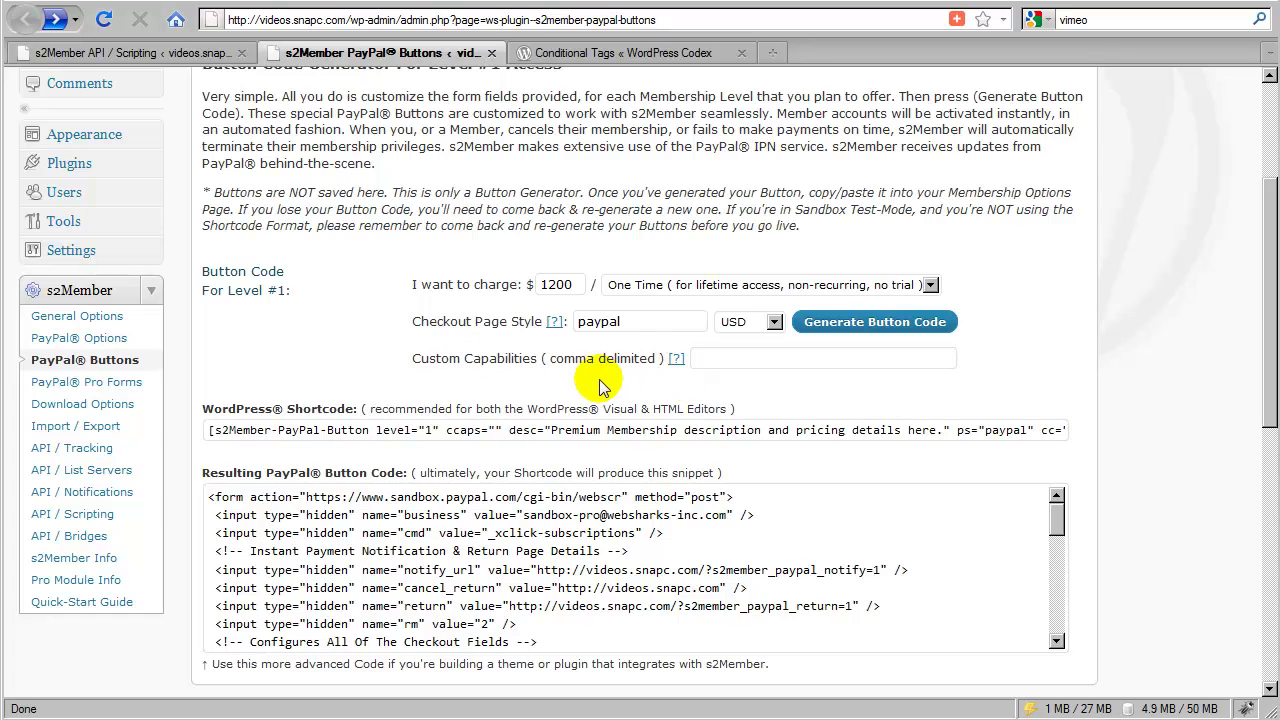
scroll(590, 375, "up", 2)
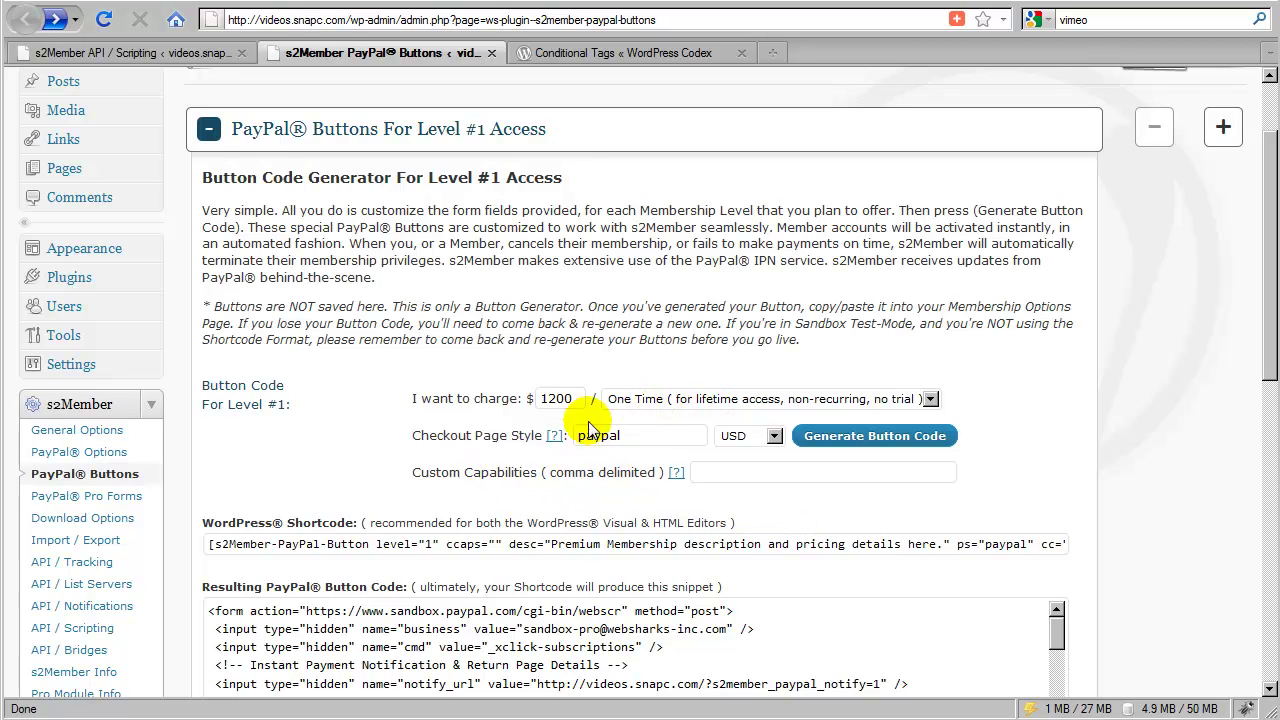
- Set the Level #1 charge to 1495 and enter custom capabilities music,videos,free_gift
double_click(551, 398)
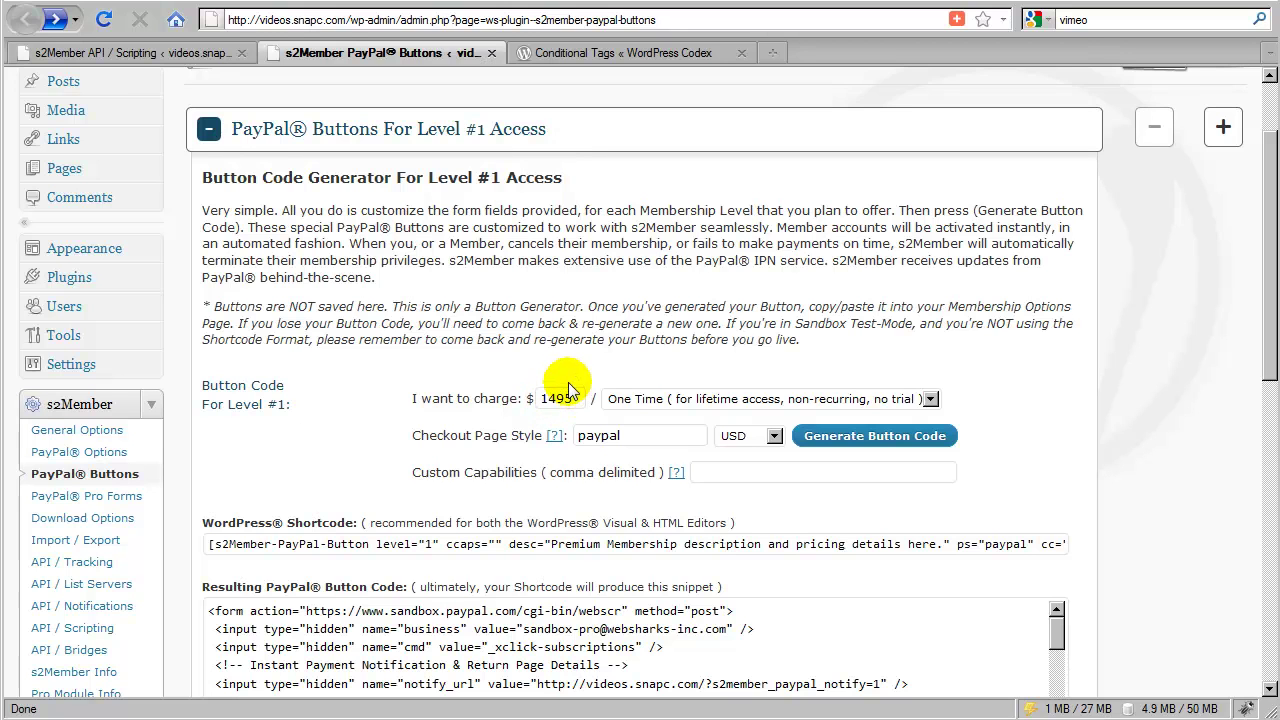
left_click(558, 405)
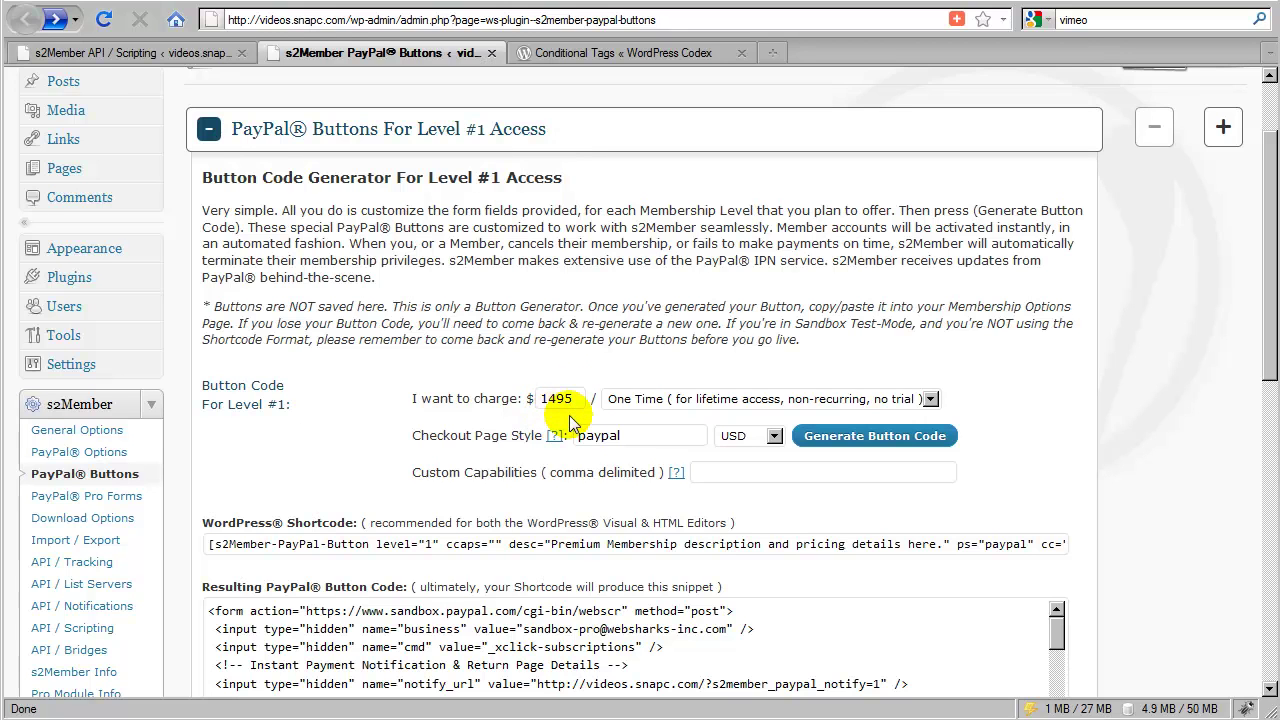
left_click(562, 419)
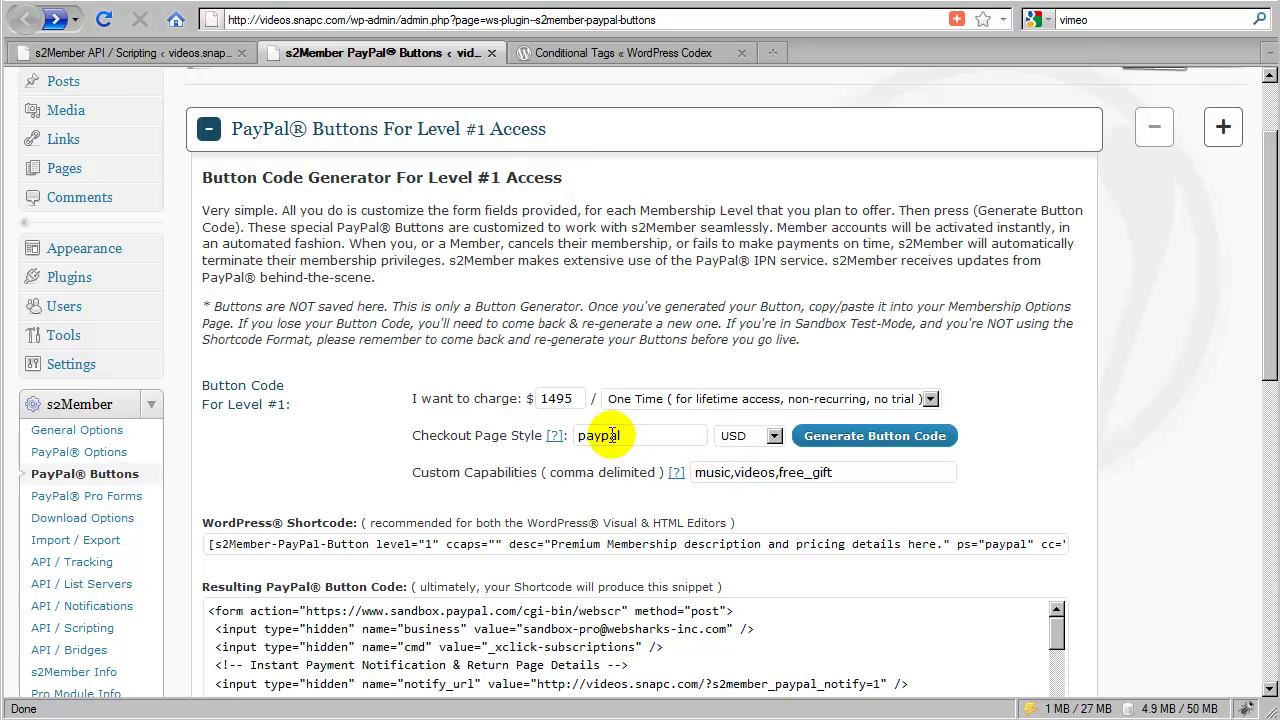
- Replace the 1495 charge with 249, billed as a quarterly recurring charge
double_click(557, 398)
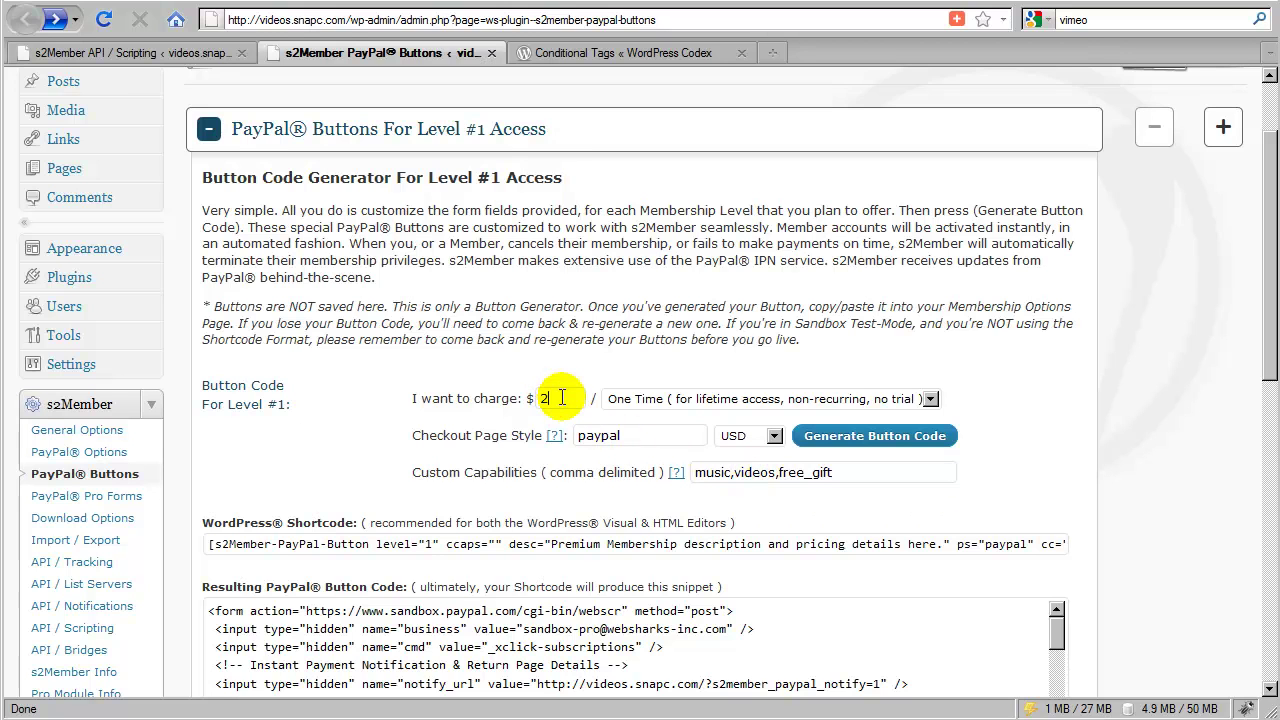
left_click(659, 399)
scroll(667, 572, "up", 5)
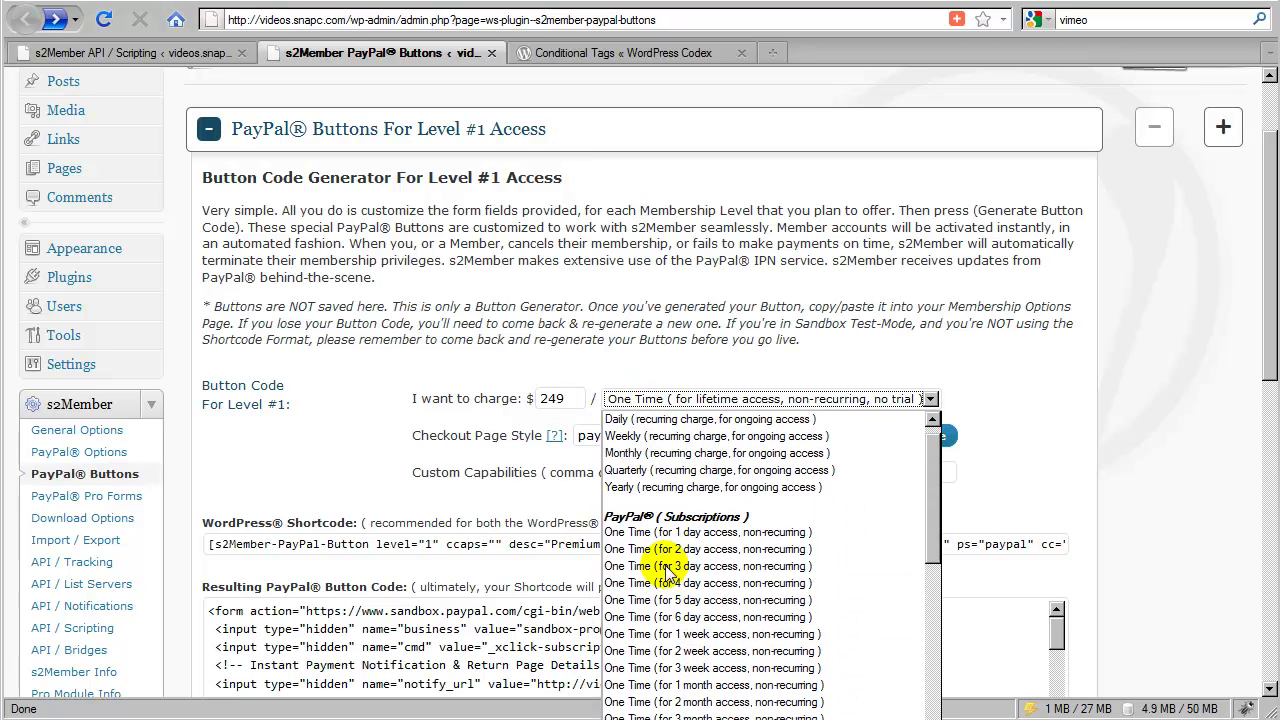
scroll(667, 572, "up", 1)
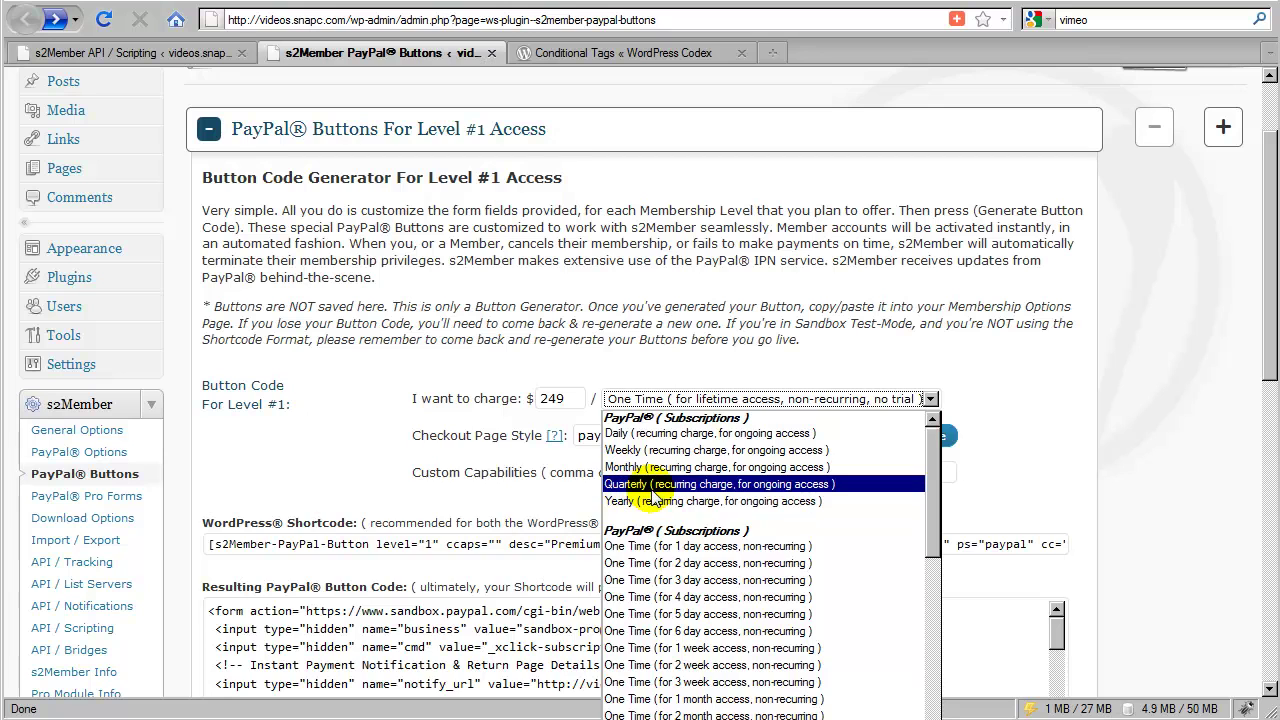
left_click(650, 486)
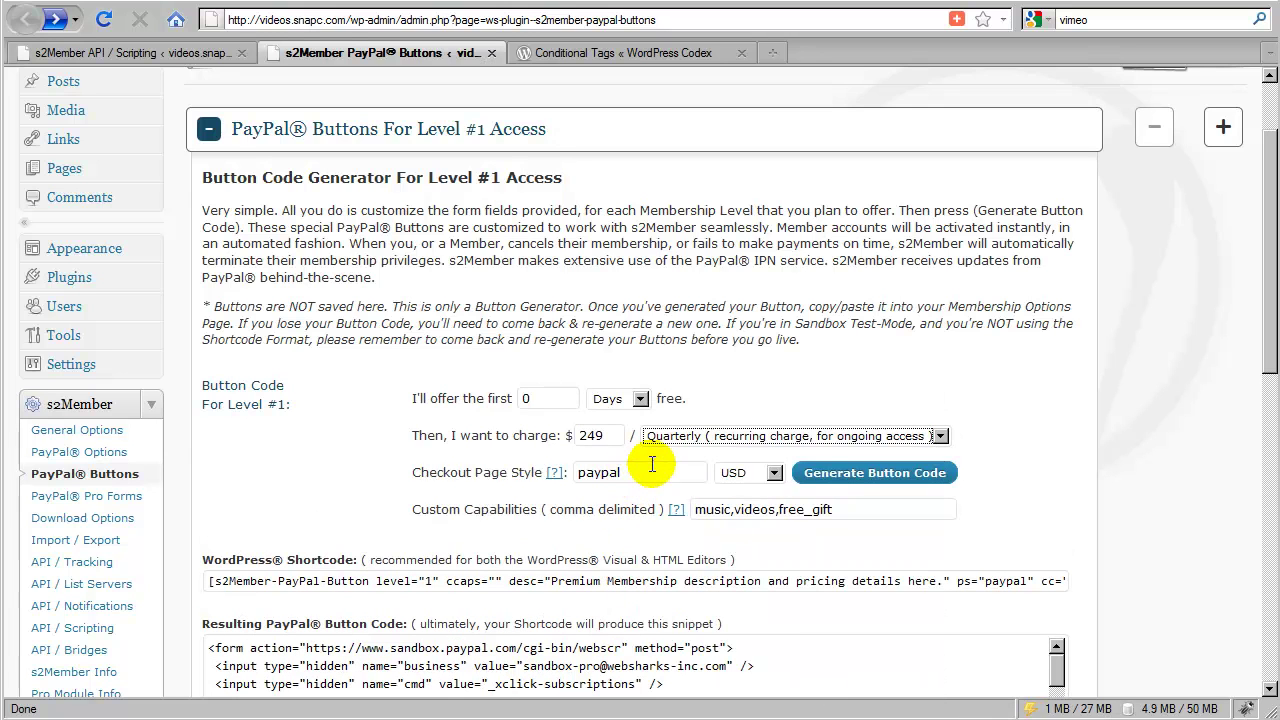
left_click(660, 463)
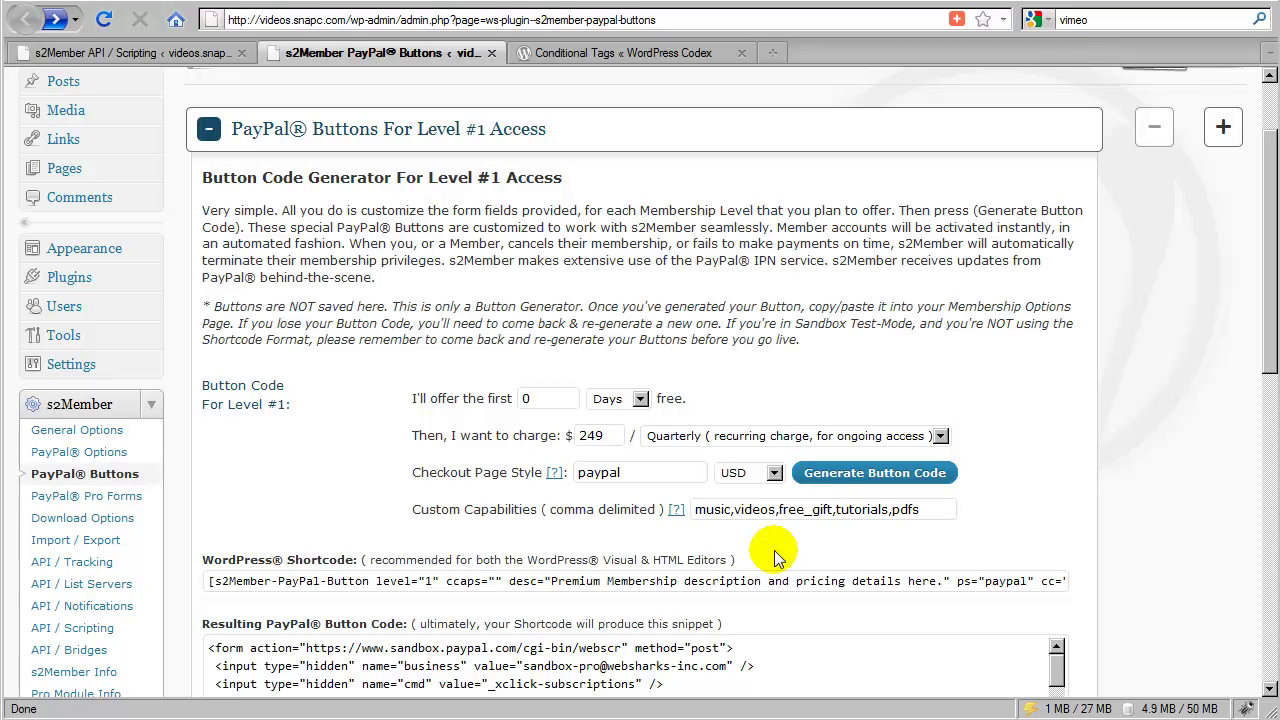
- Set the charge to 129 monthly and trim custom capabilities to tutorials,pdfs
double_click(605, 434)
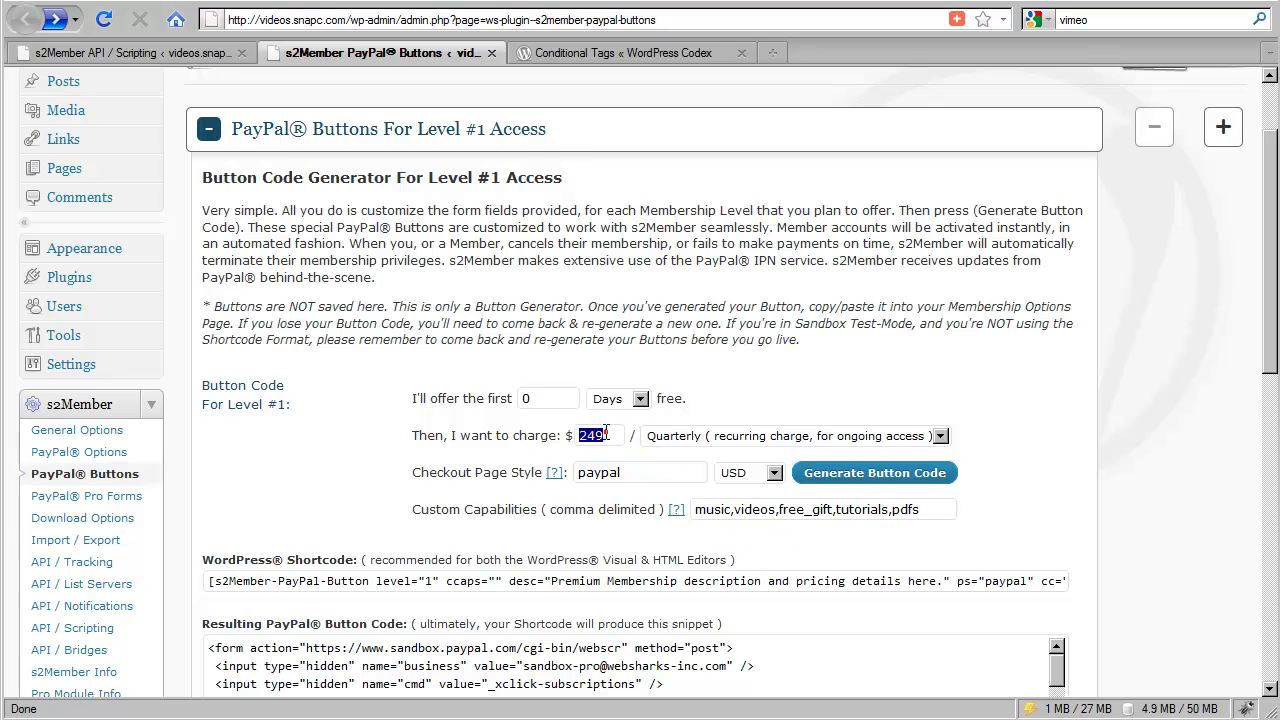
left_click(664, 436)
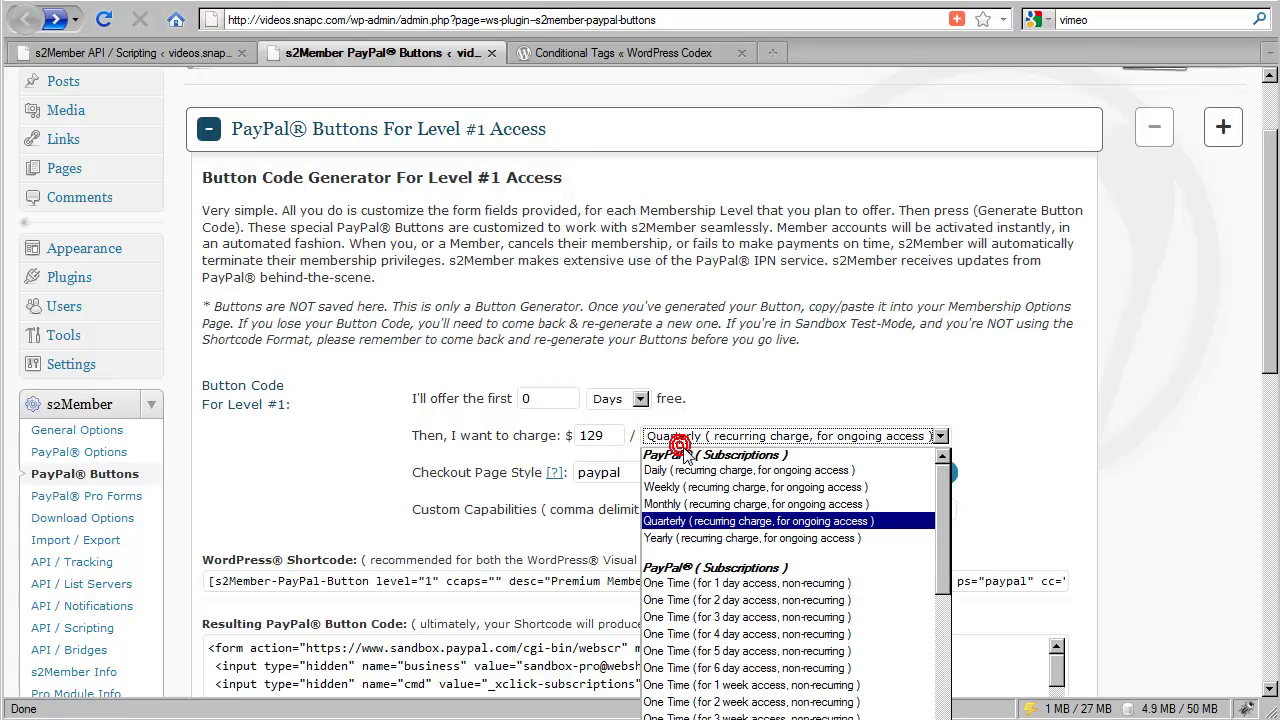
left_click(660, 504)
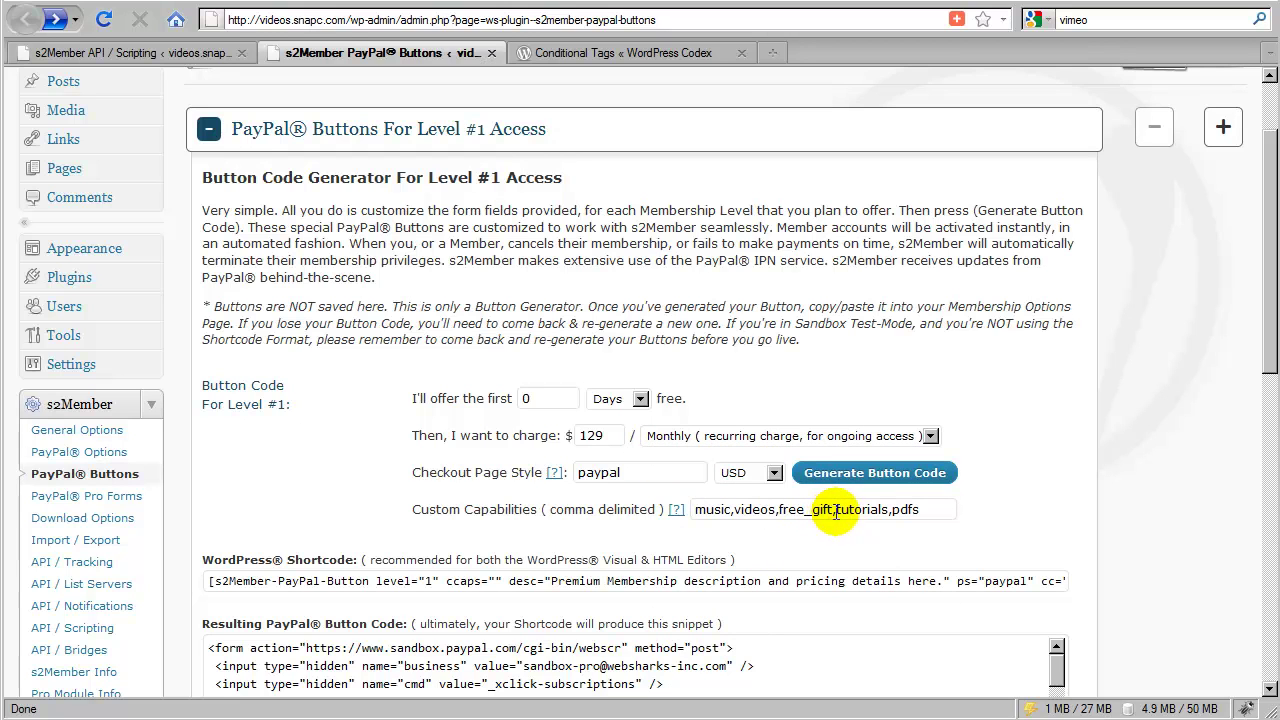
left_click_drag(836, 512, 686, 510)
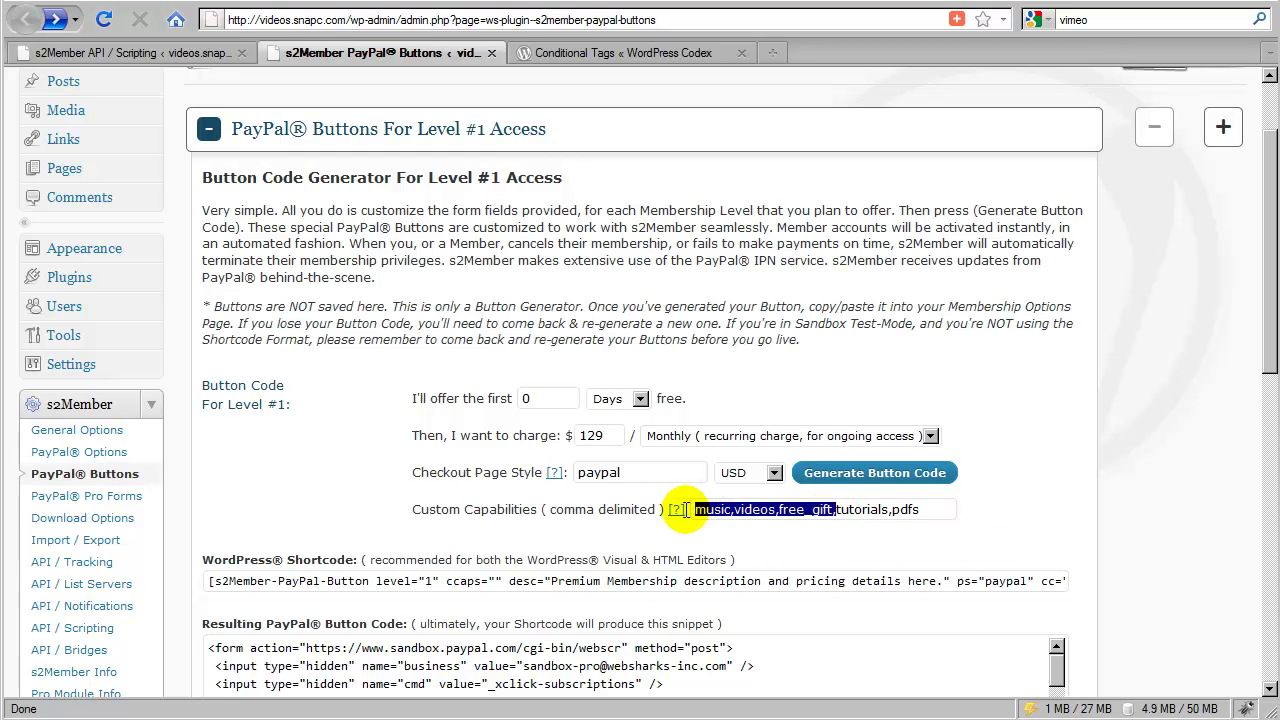
key("BackSpace")
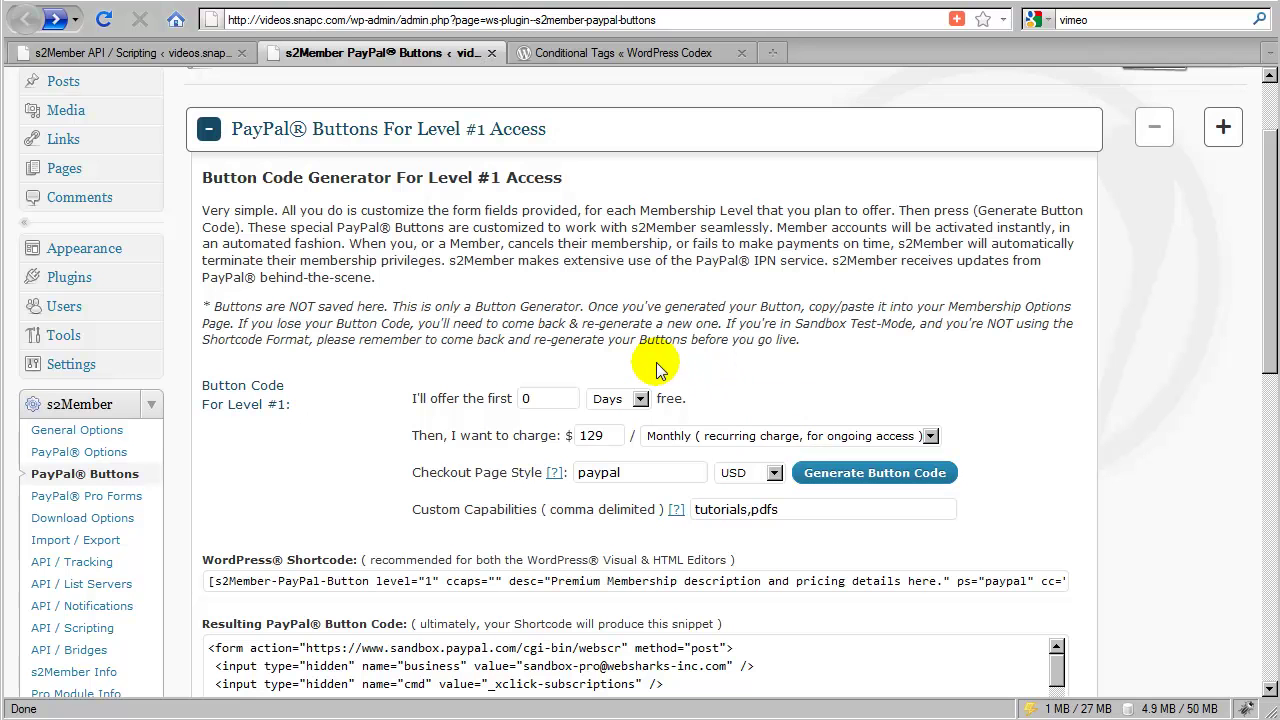
left_click(170, 64)
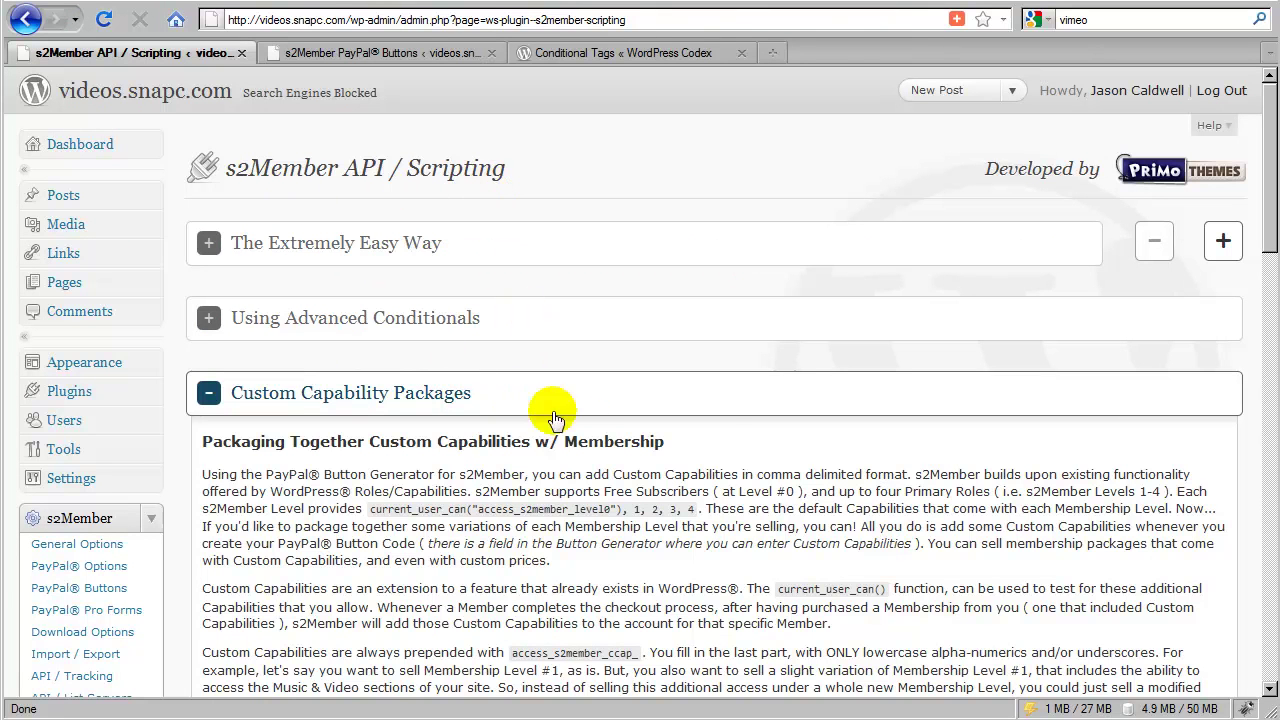
scroll(700, 440, "down", 5)
scroll(690, 435, "down", 3)
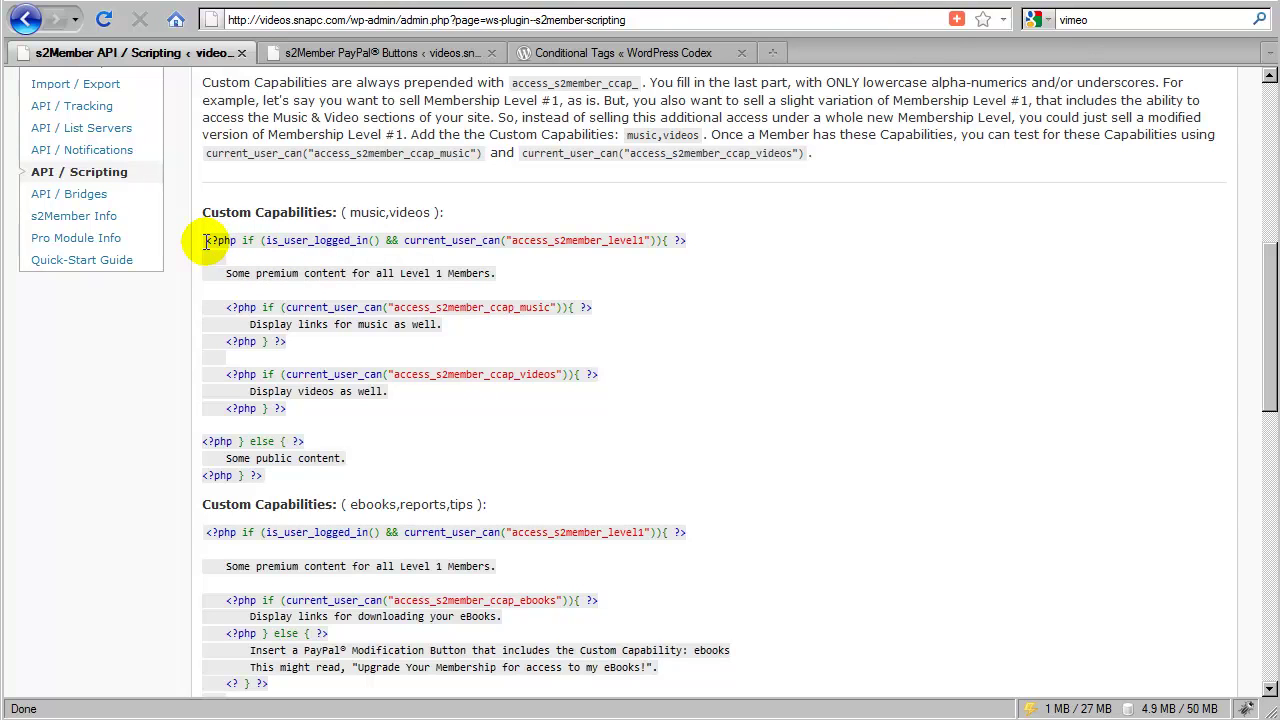
left_click_drag(205, 240, 305, 478)
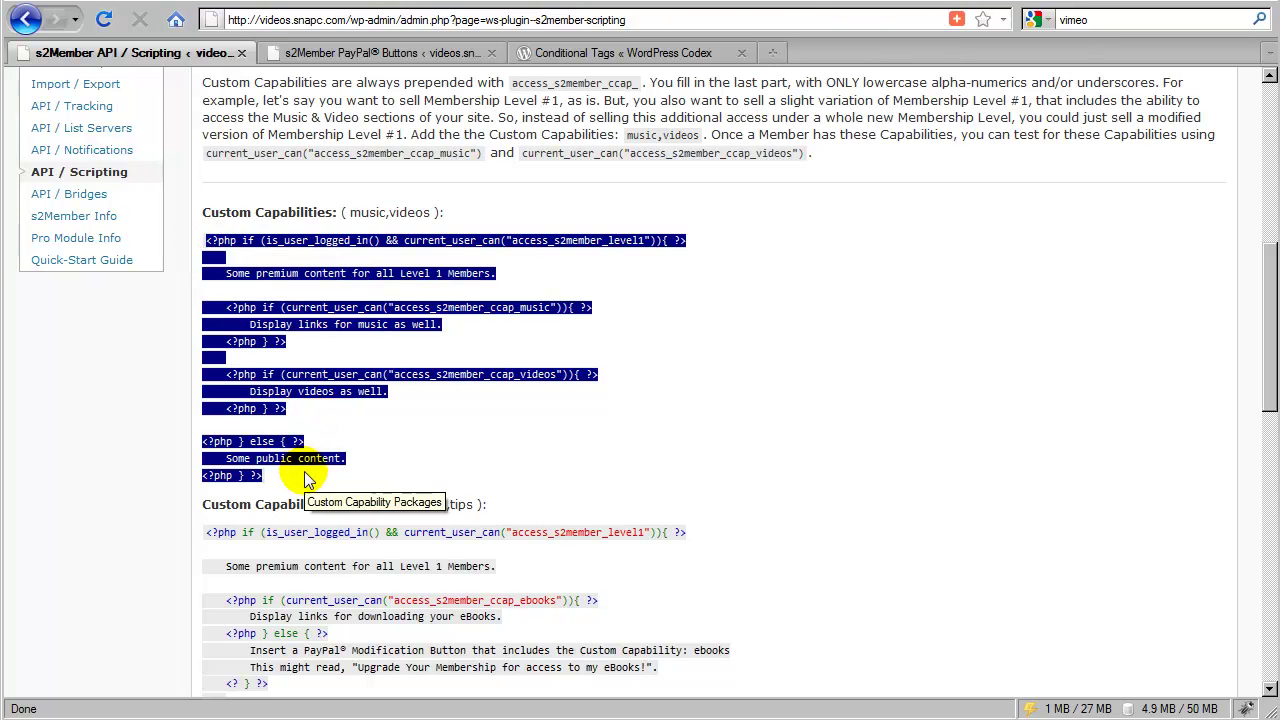
left_click(291, 474)
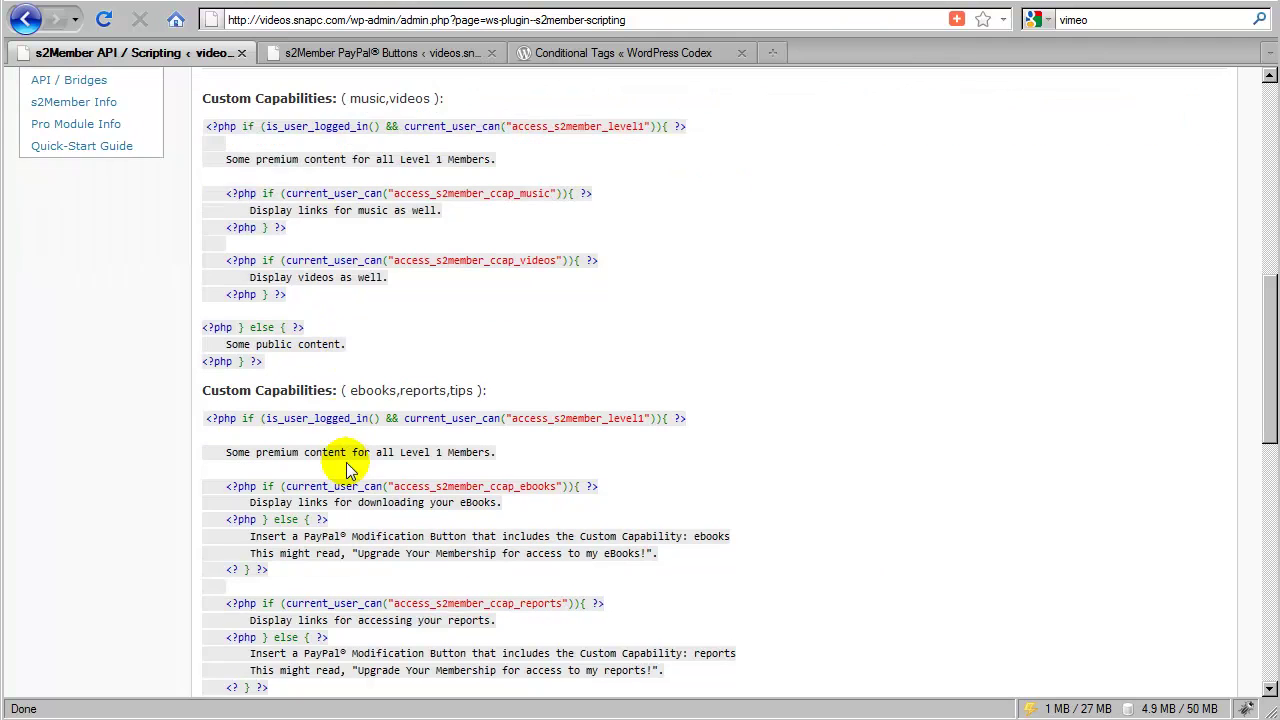
scroll(373, 562, "up", 2)
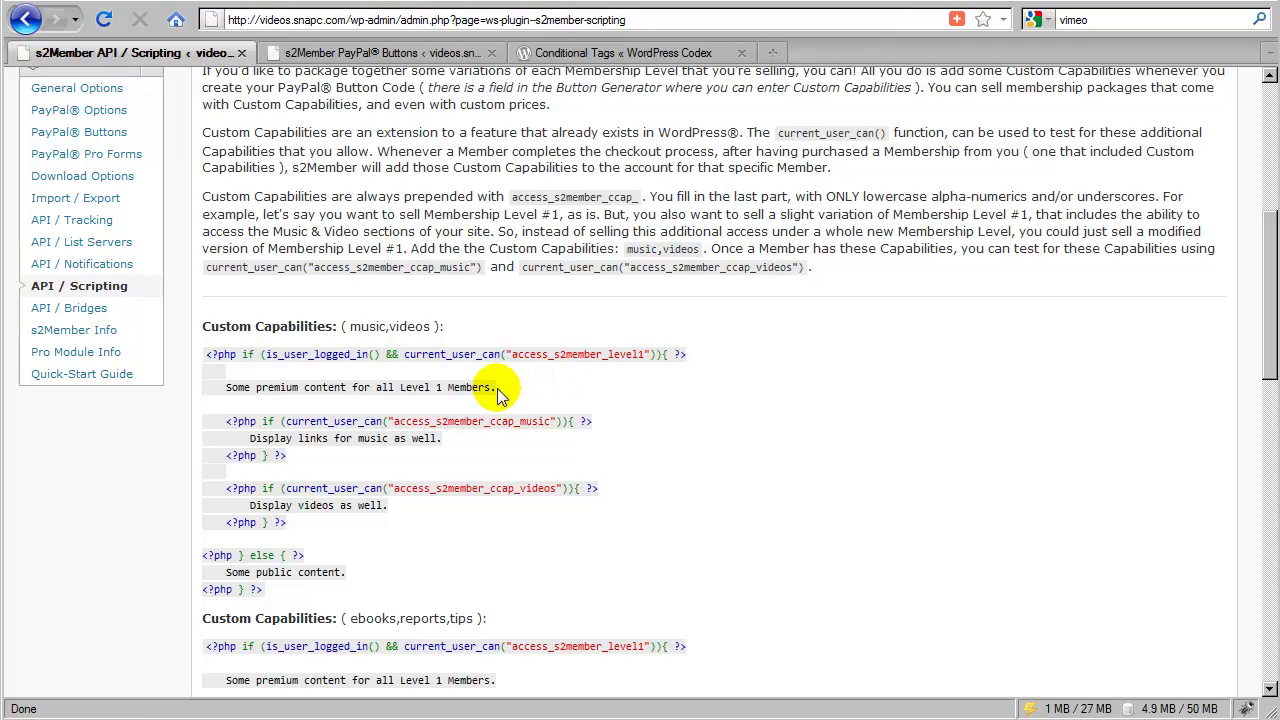
left_click_drag(496, 392, 230, 391)
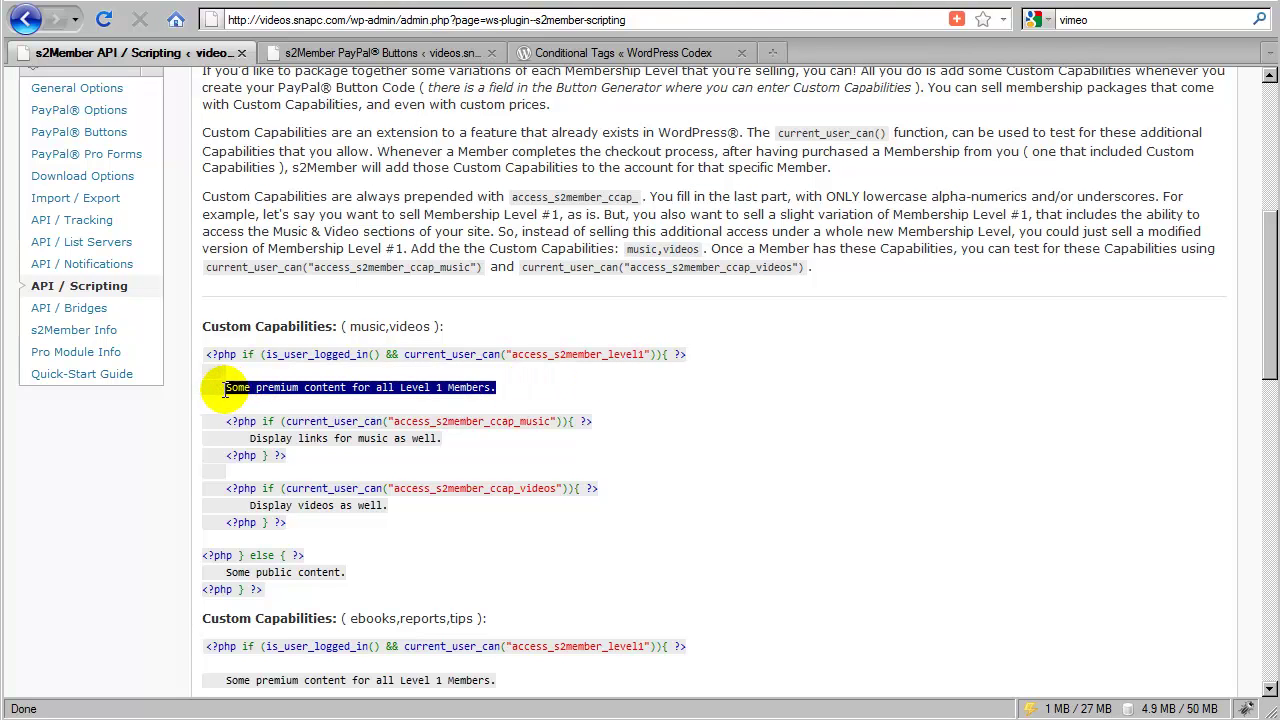
left_click(343, 409)
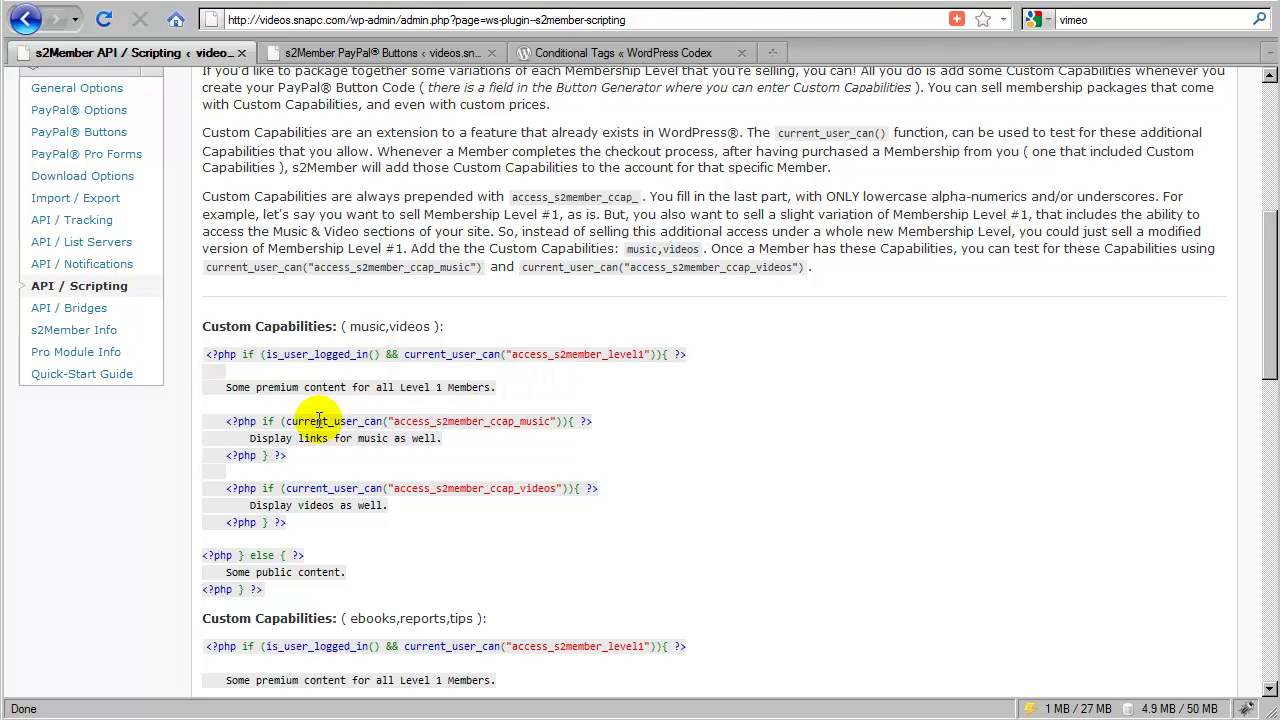
left_click_drag(285, 420, 507, 423)
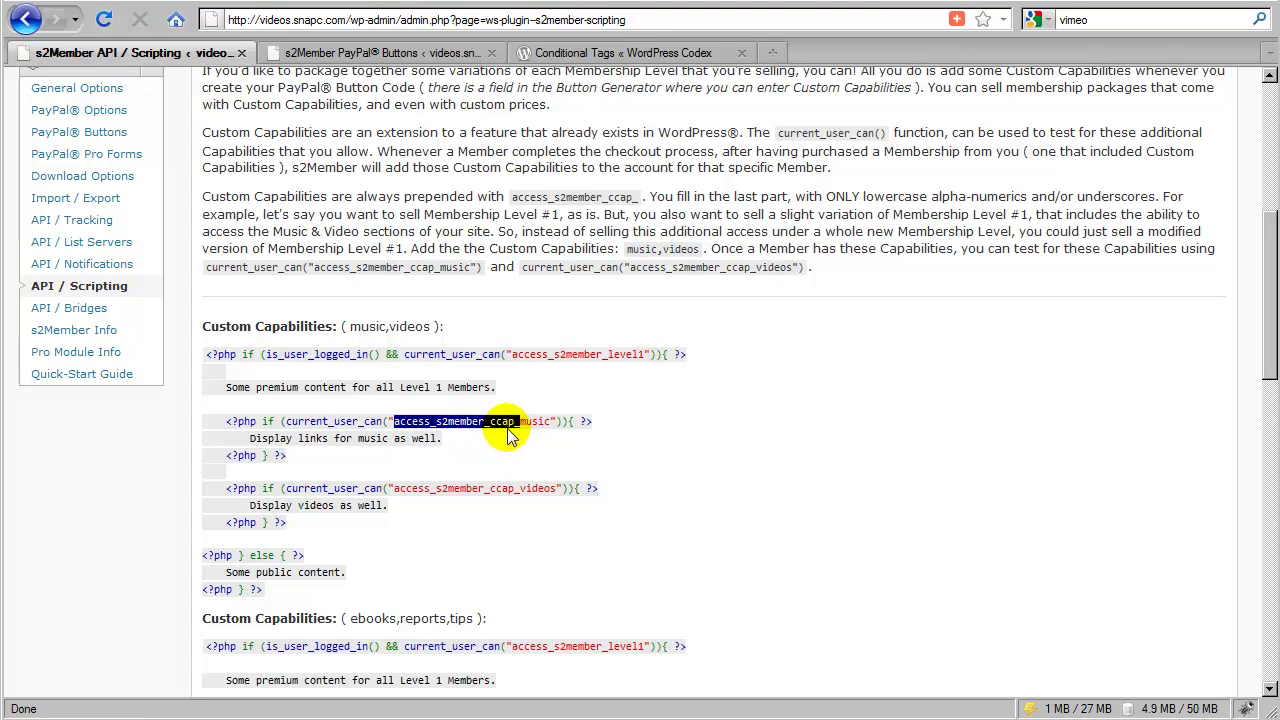
left_click(547, 421)
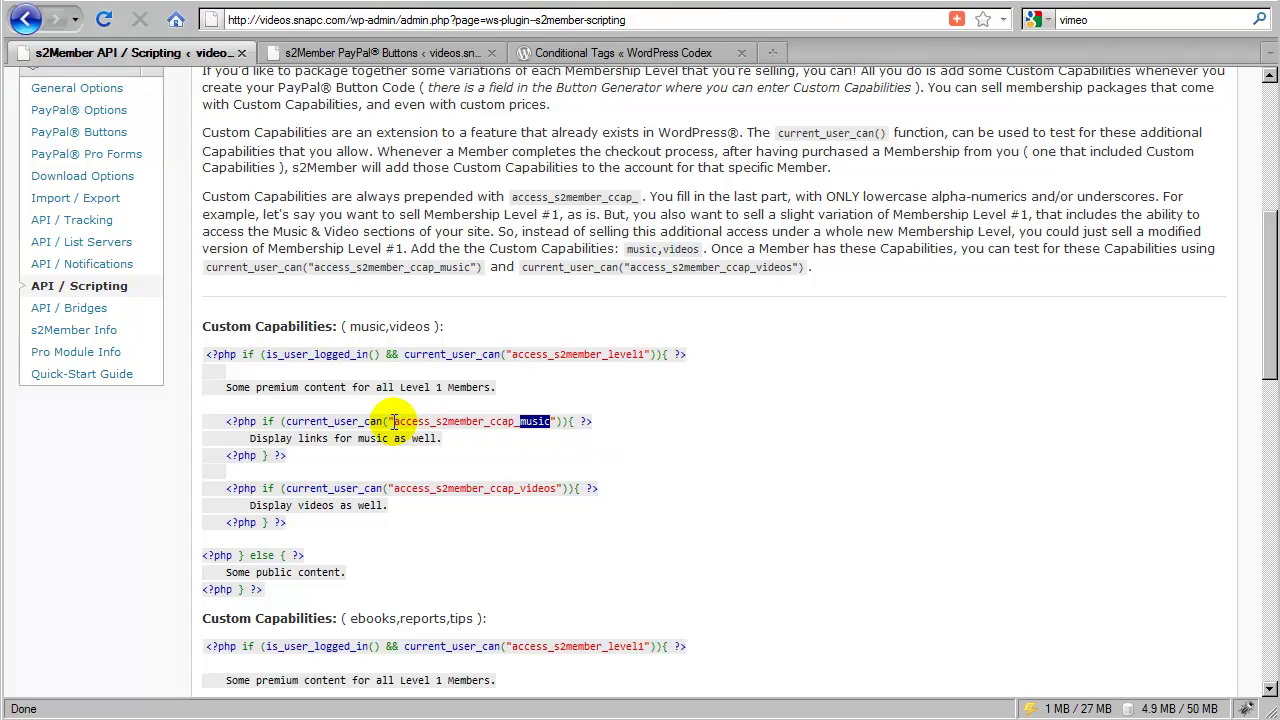
left_click_drag(393, 421, 493, 421)
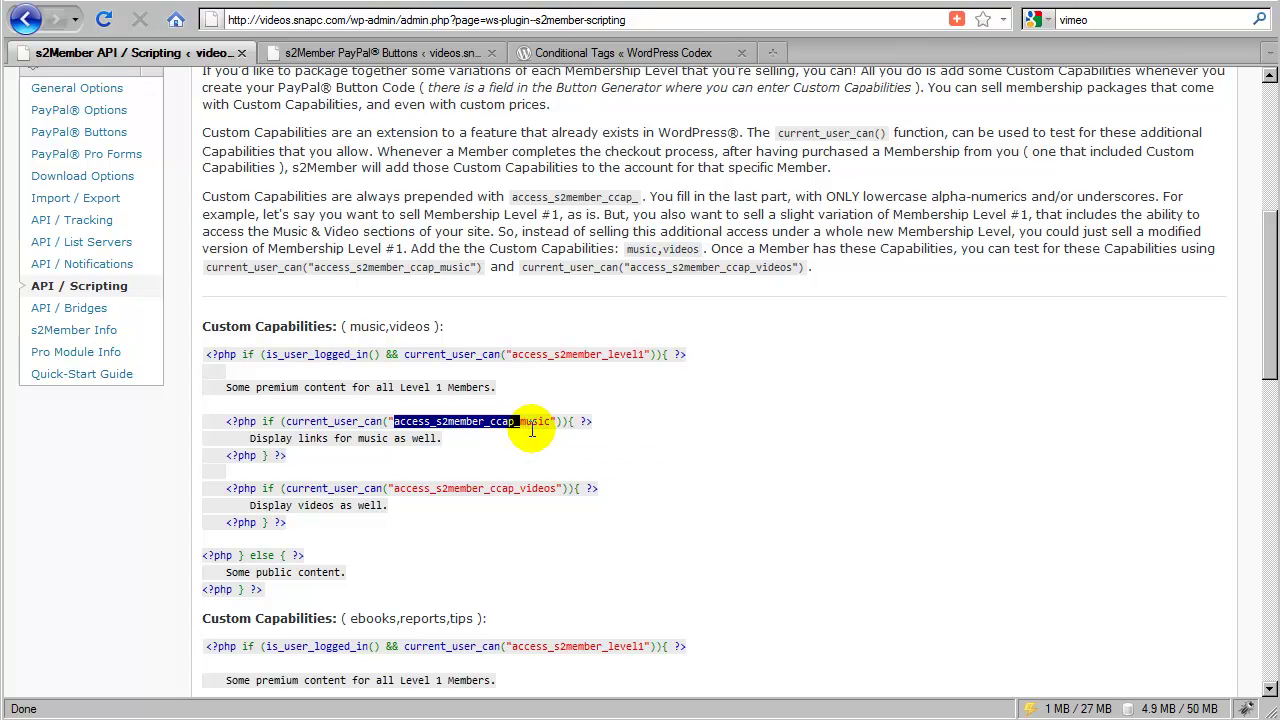
left_click_drag(548, 423, 524, 421)
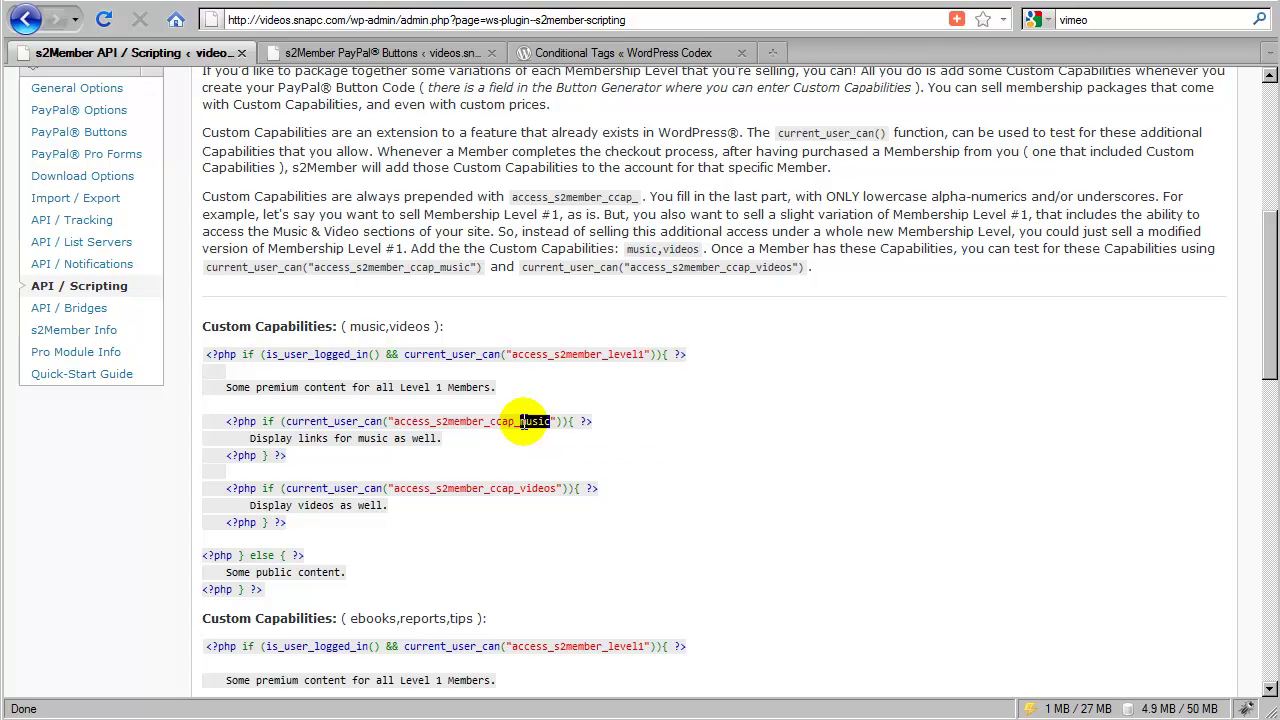
left_click(405, 460)
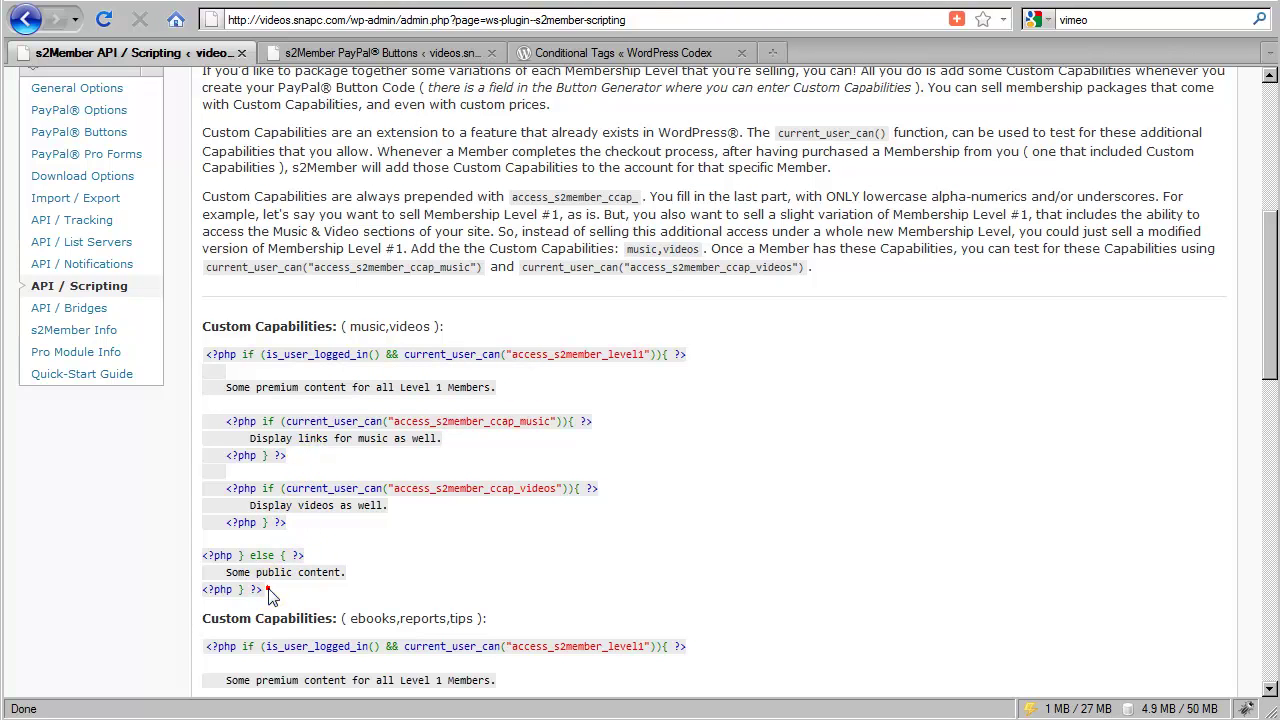
left_click_drag(268, 588, 338, 380)
left_click(327, 415)
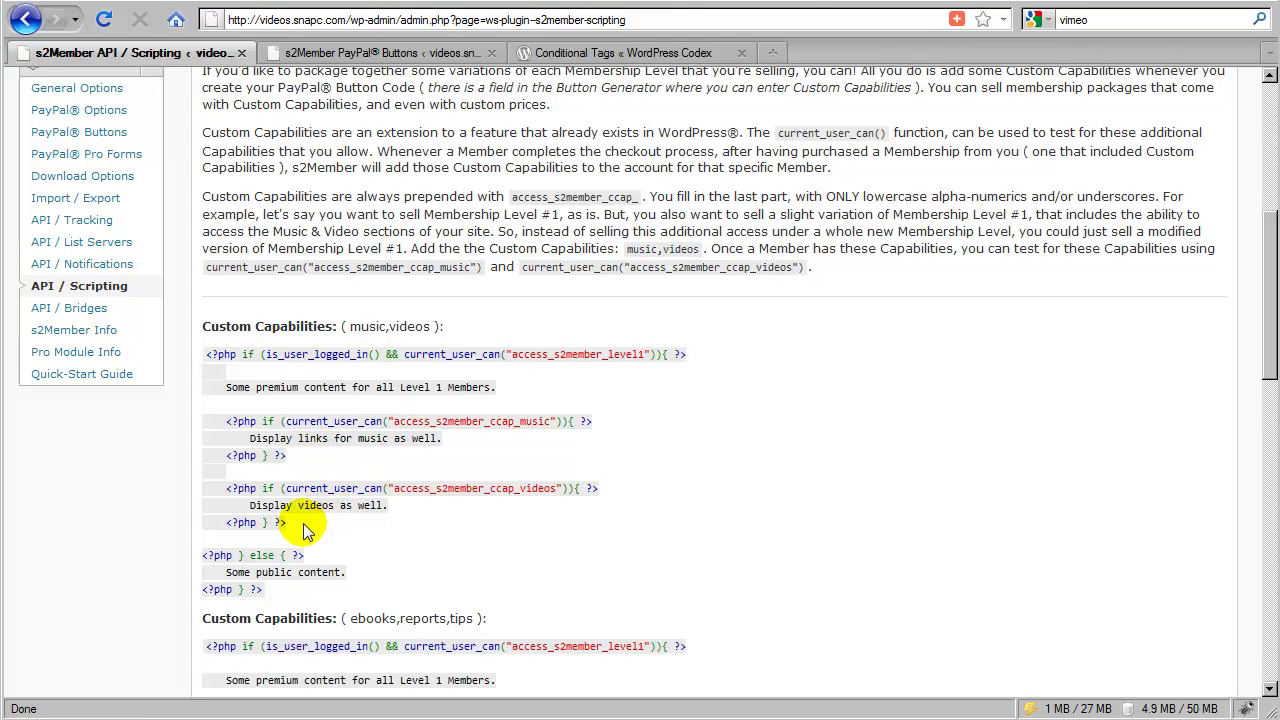
left_click_drag(300, 588, 305, 392)
left_click(357, 400)
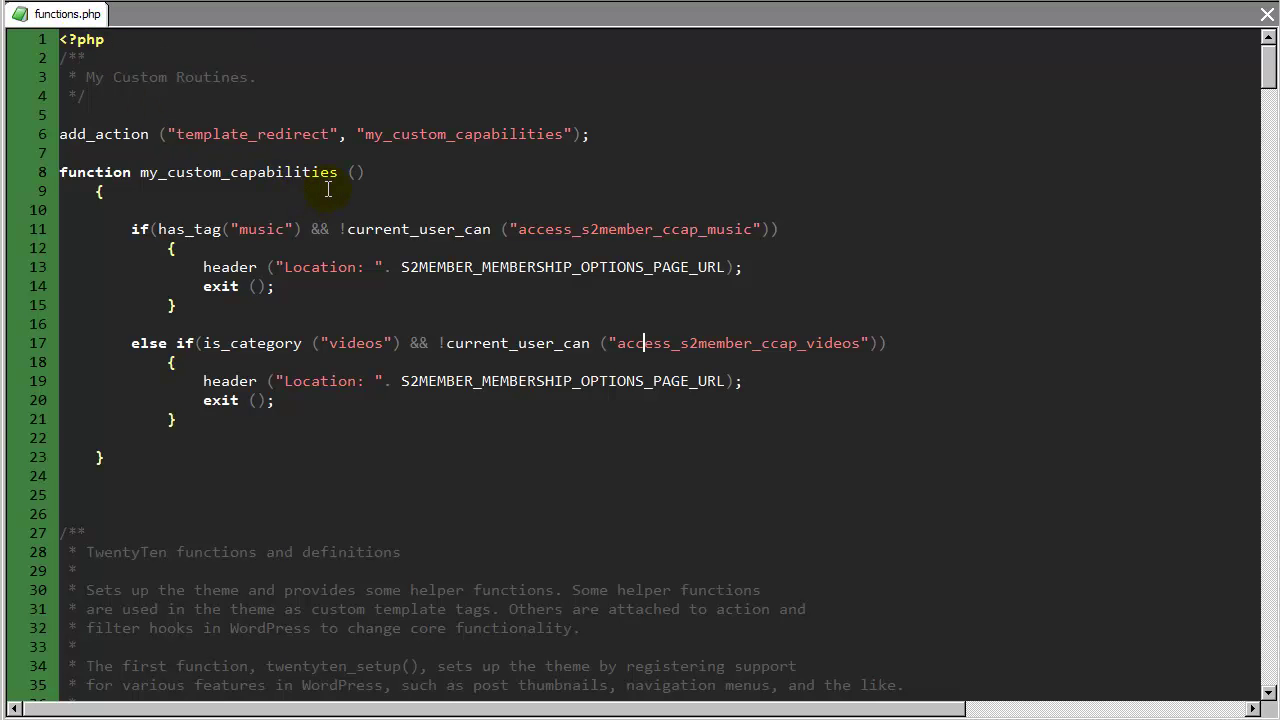
- Scroll through functions.php to review the my_custom_capabilities function, ending at the top
scroll(330, 247, "down", 4)
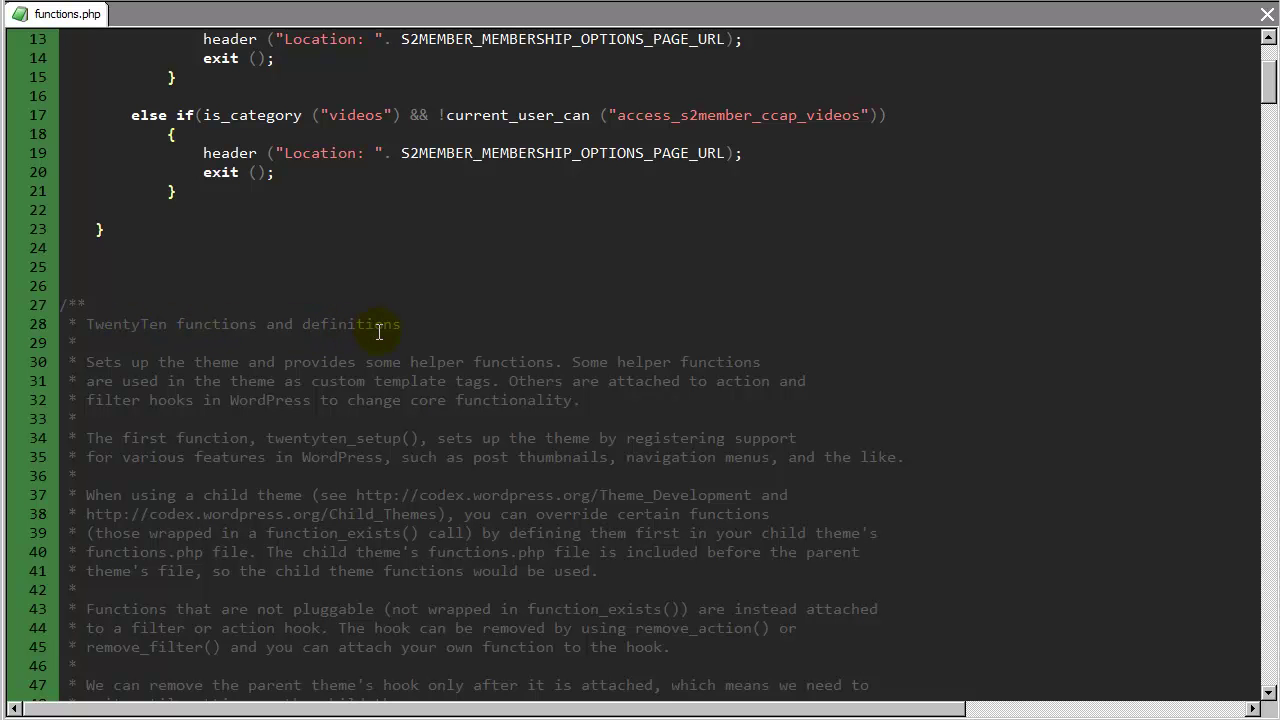
scroll(209, 357, "up", 4)
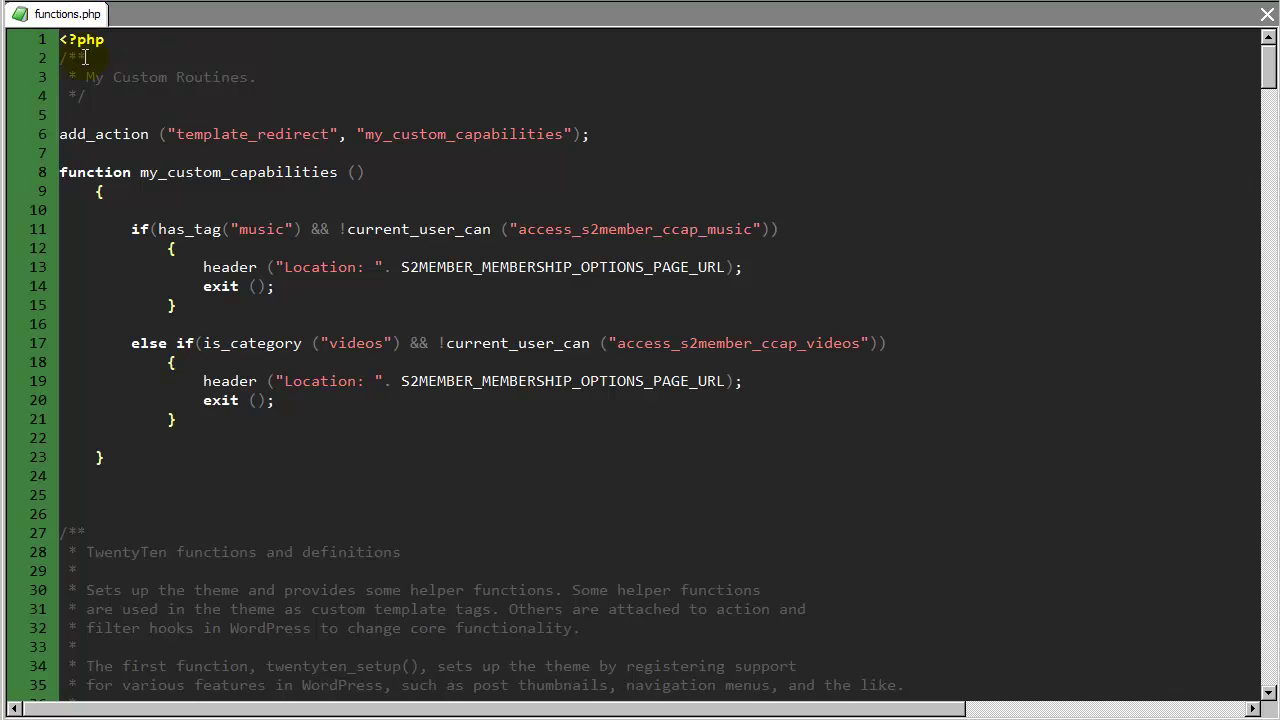
scroll(163, 486, "down", 3)
scroll(146, 428, "up", 3)
scroll(150, 500, "down", 10)
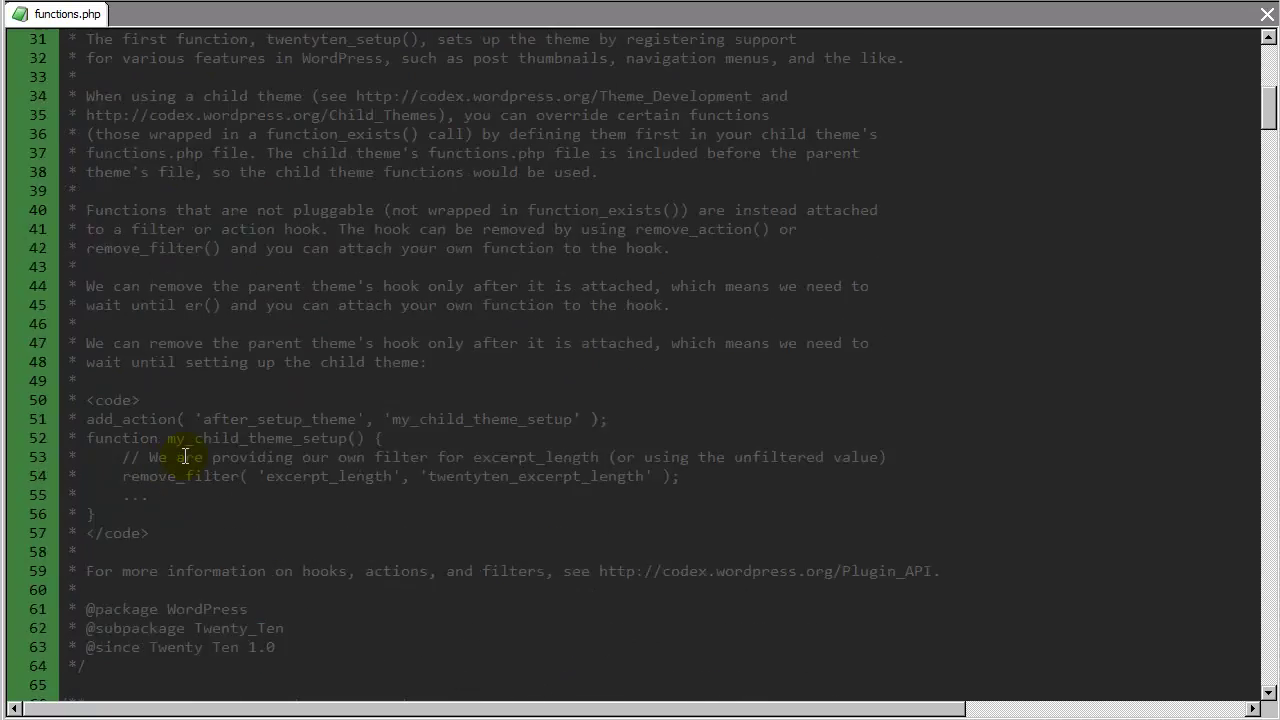
scroll(185, 456, "down", 2)
scroll(183, 455, "up", 12)
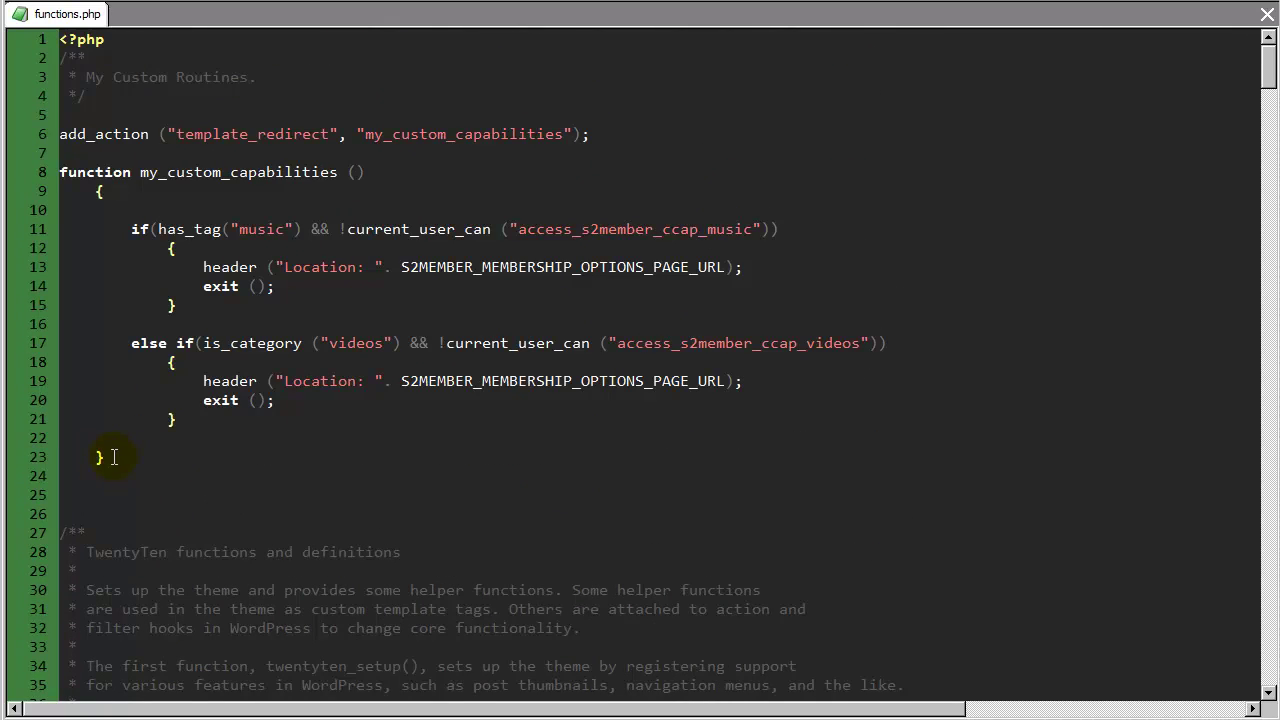
left_click_drag(104, 457, 57, 57)
left_click(88, 95)
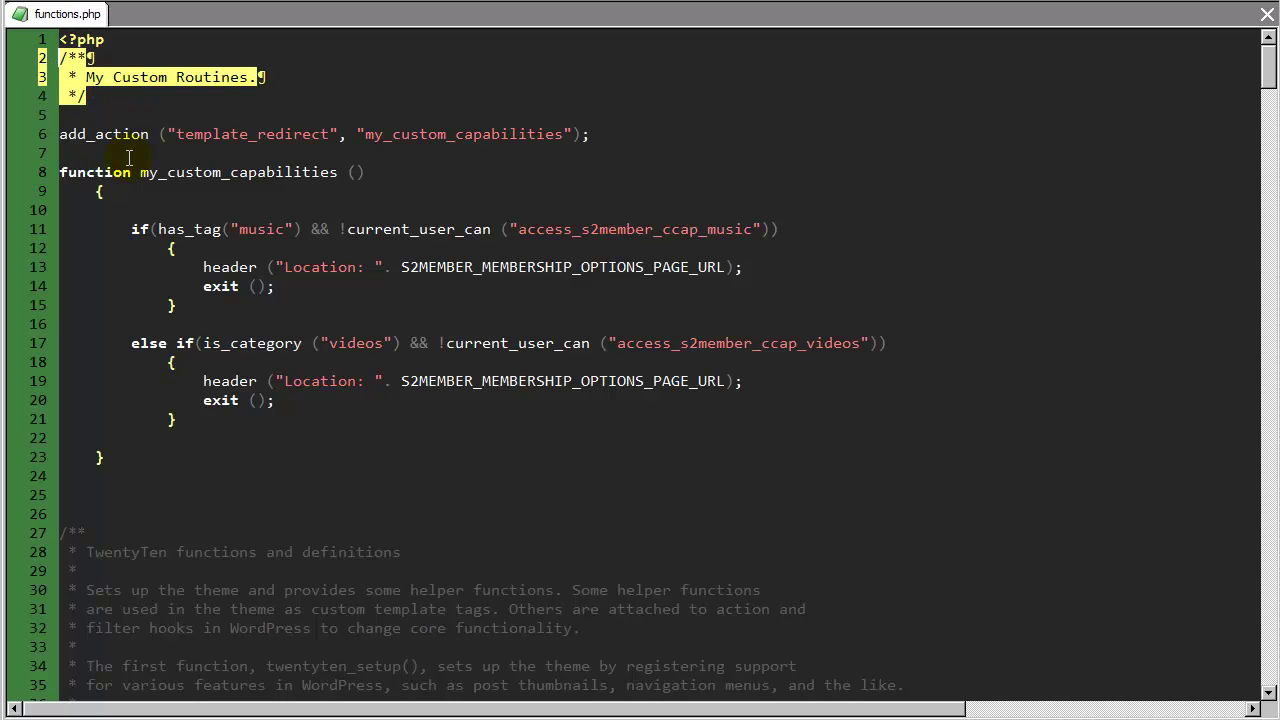
double_click(104, 134)
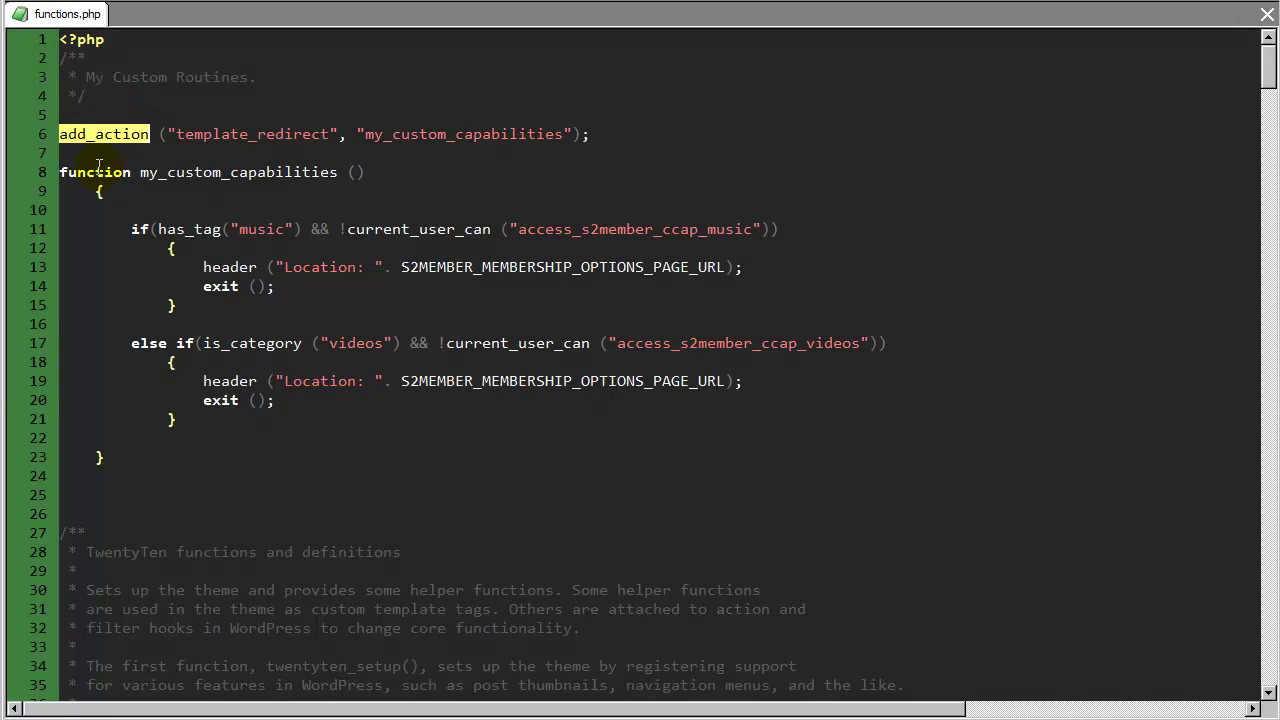
double_click(273, 134)
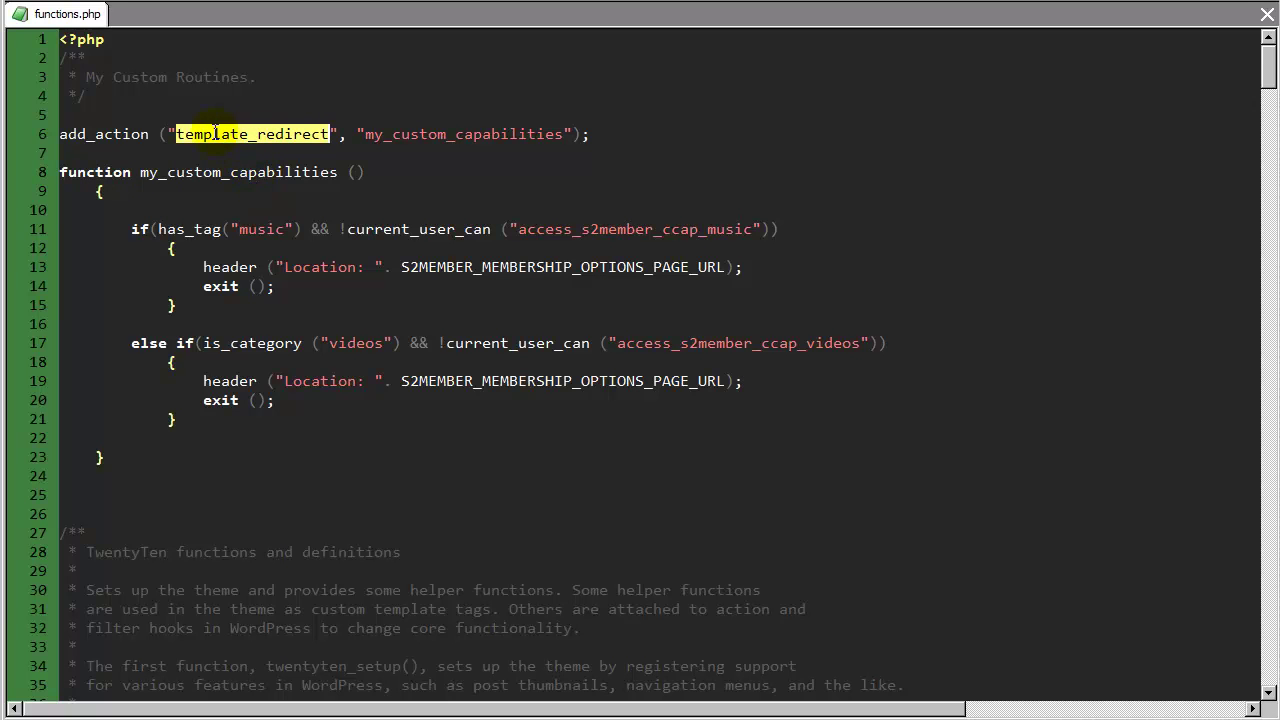
left_click(255, 170)
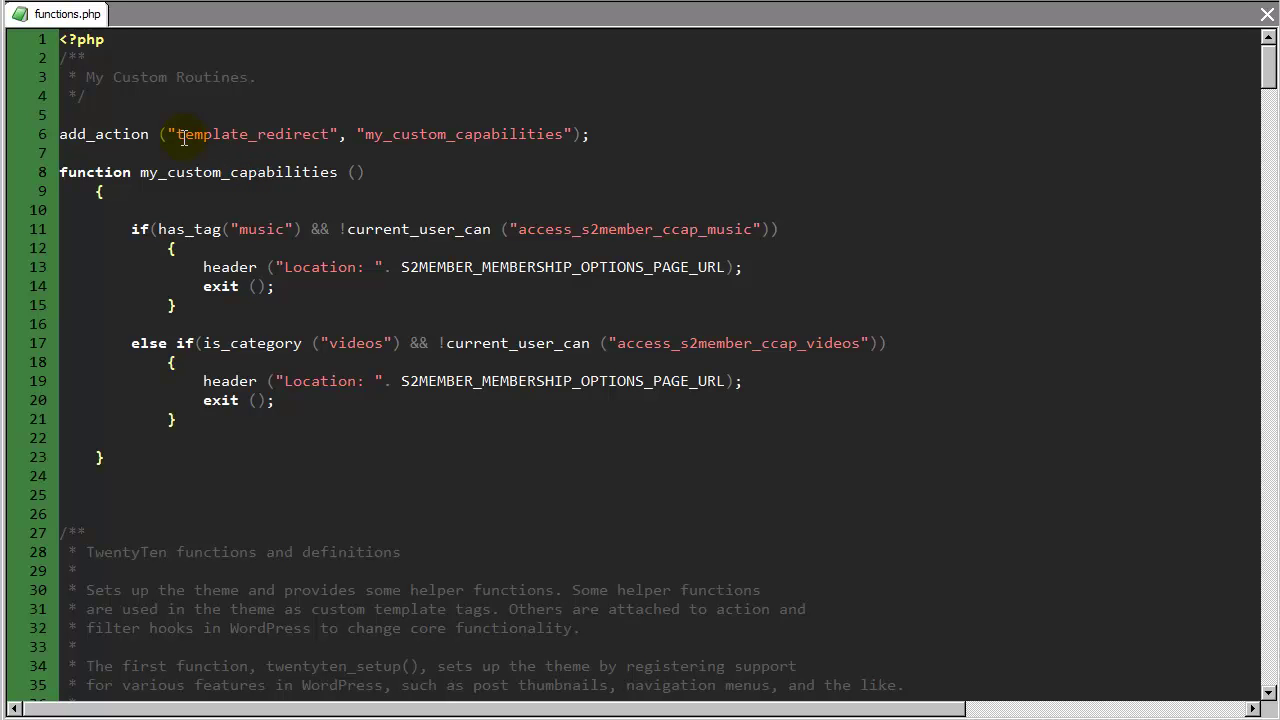
double_click(477, 140)
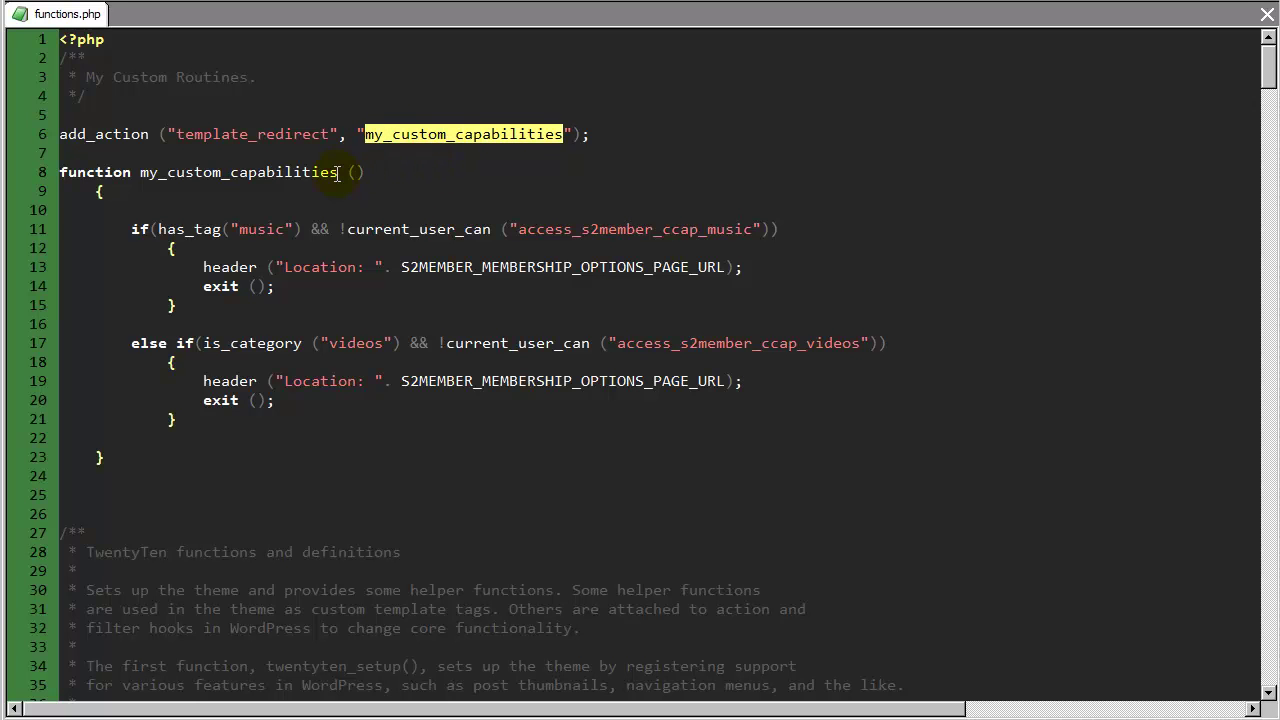
left_click_drag(340, 172, 52, 172)
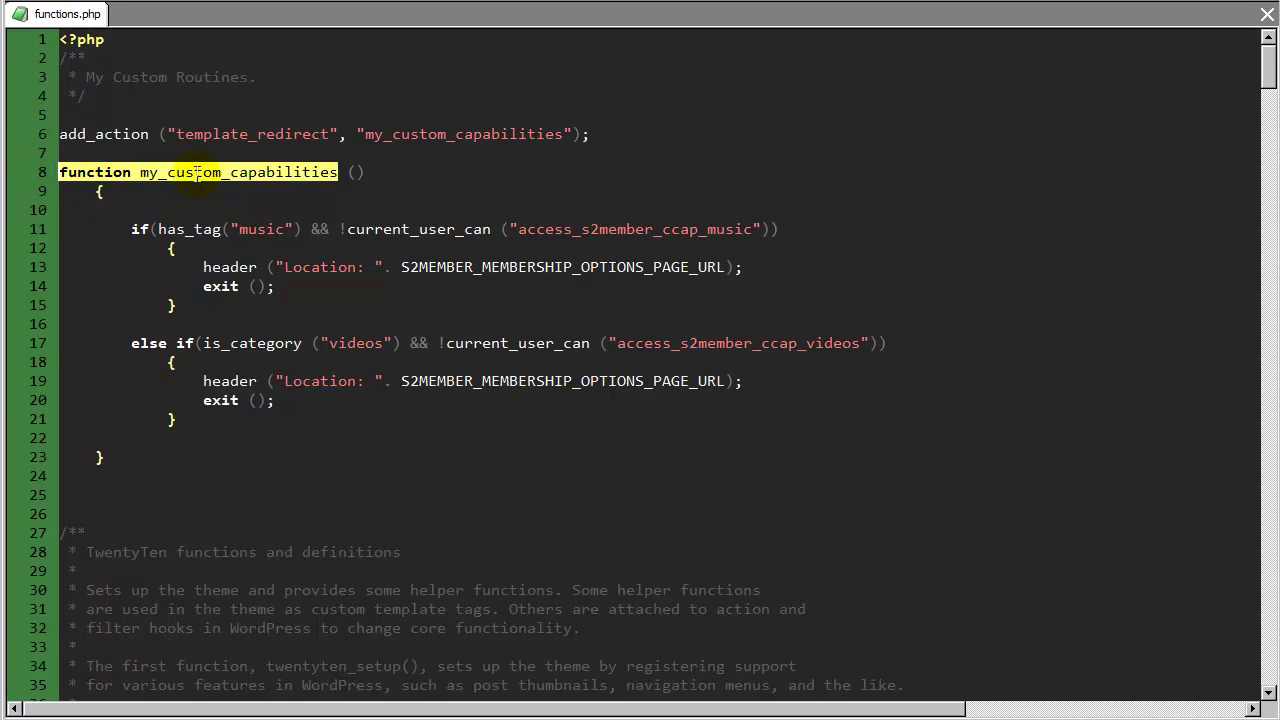
left_click(131, 190)
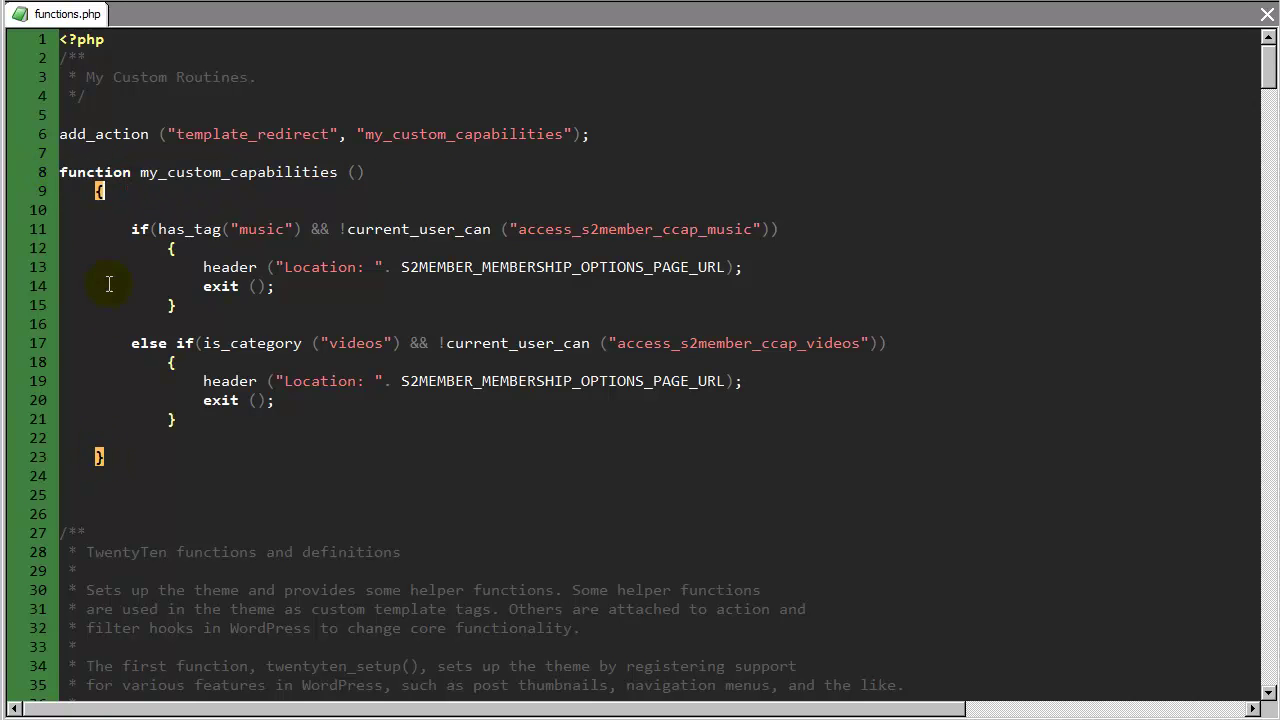
left_click_drag(175, 420, 137, 233)
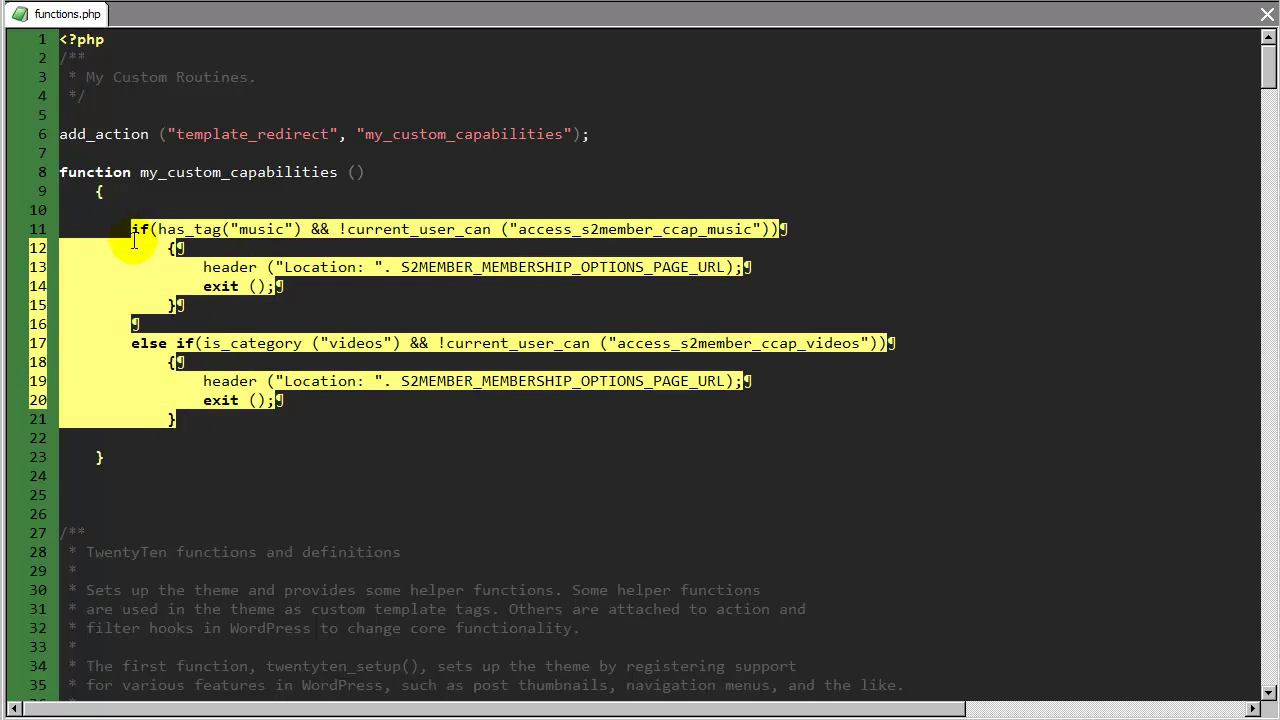
left_click(220, 267)
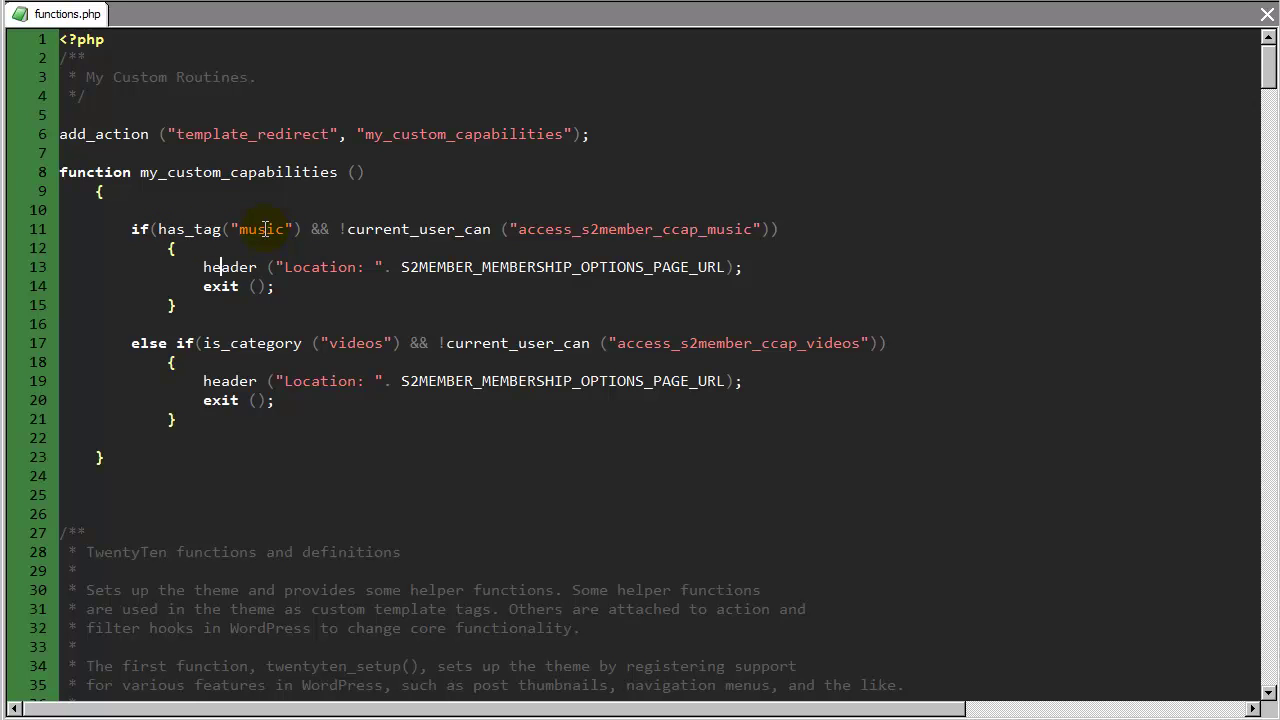
- Highlight line 11's !current_user_can check, its access_s2member_ccap_ prefix and the music capability
left_click_drag(330, 229, 492, 229)
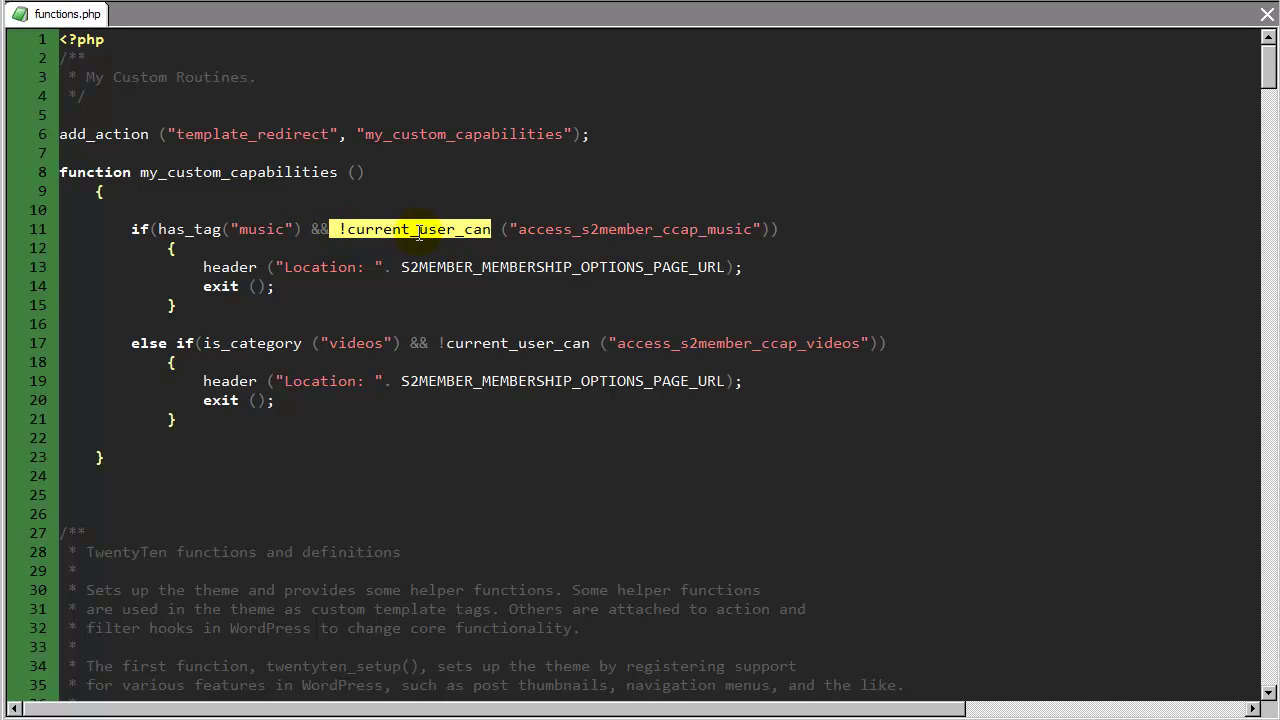
left_click_drag(337, 229, 492, 229)
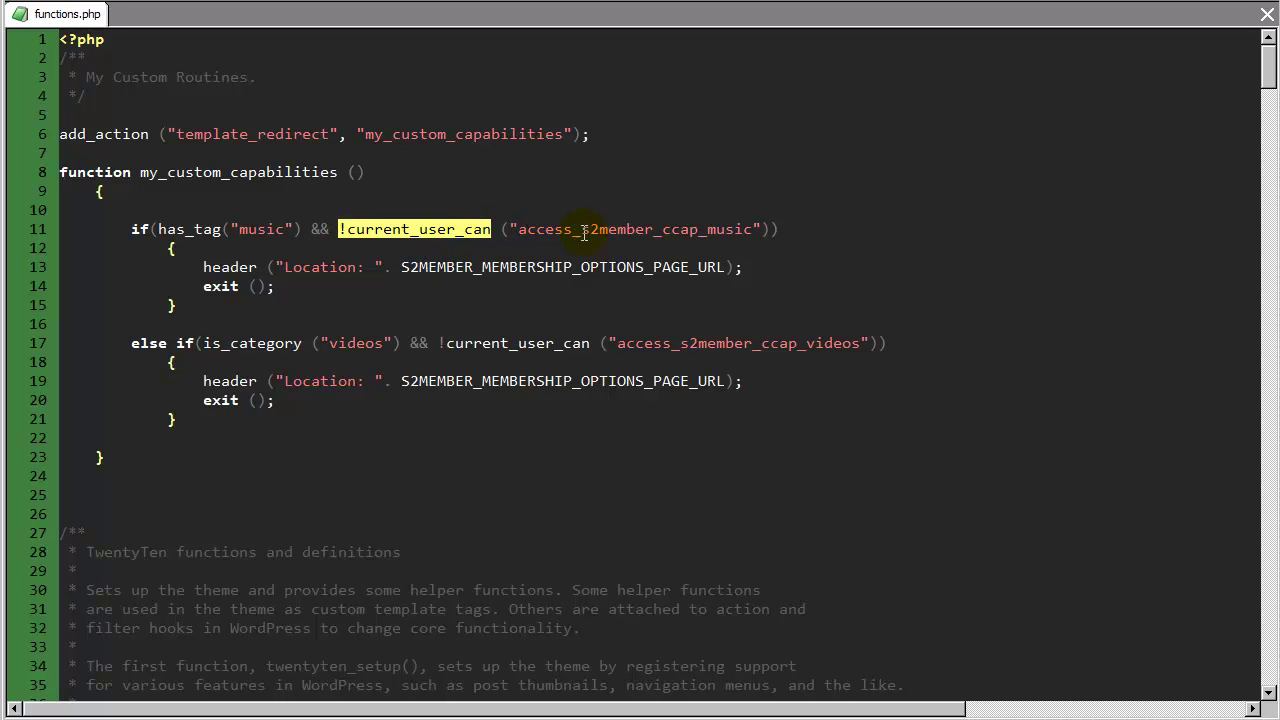
left_click_drag(710, 229, 513, 229)
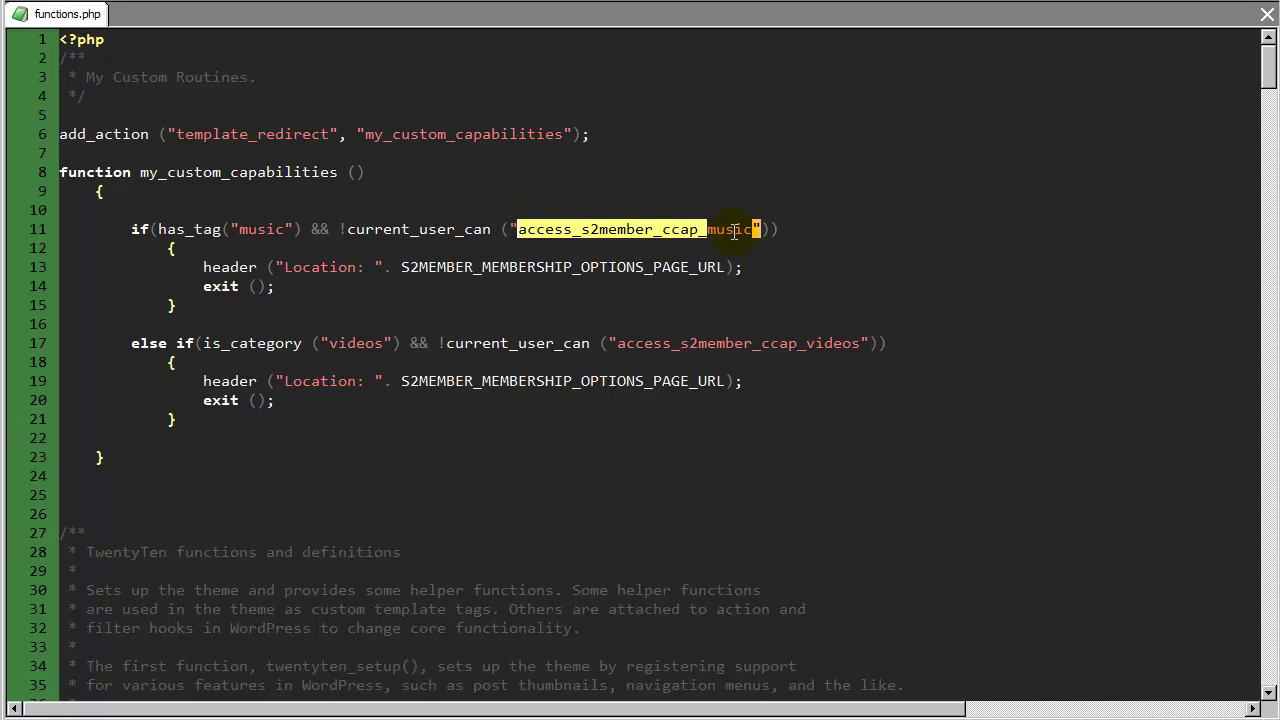
left_click(735, 231)
left_click_drag(707, 229, 752, 229)
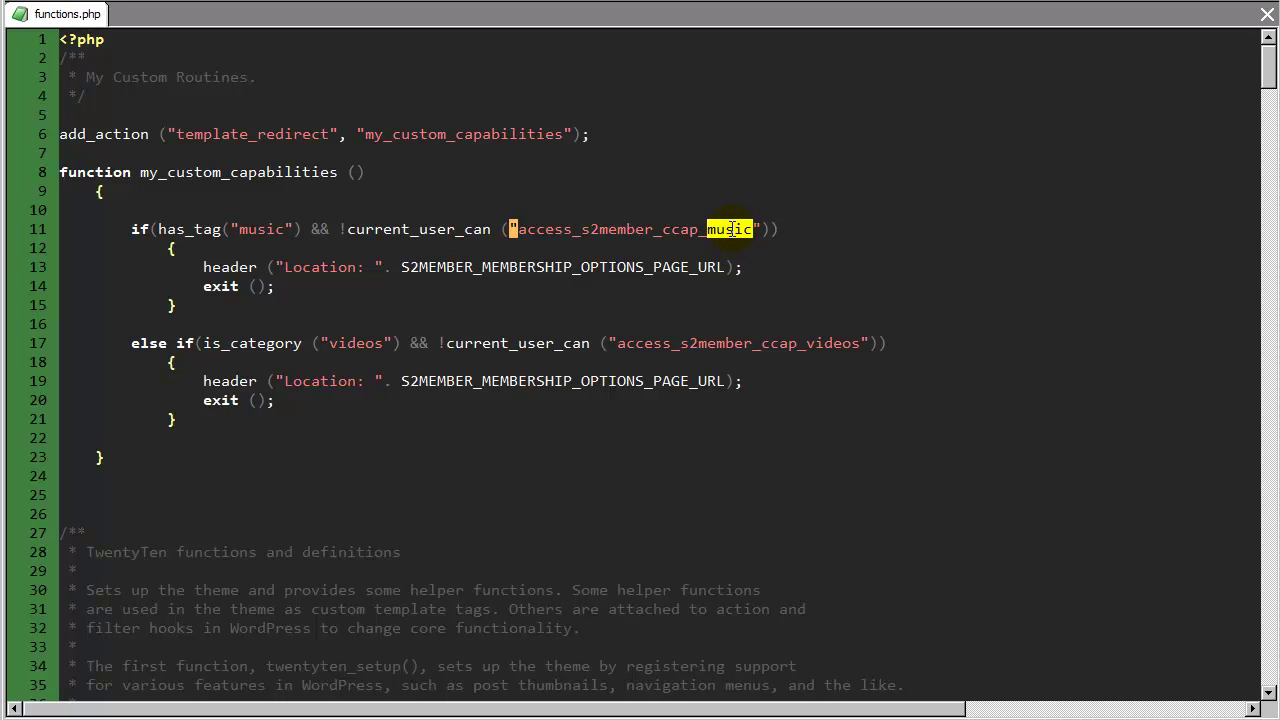
left_click(663, 229)
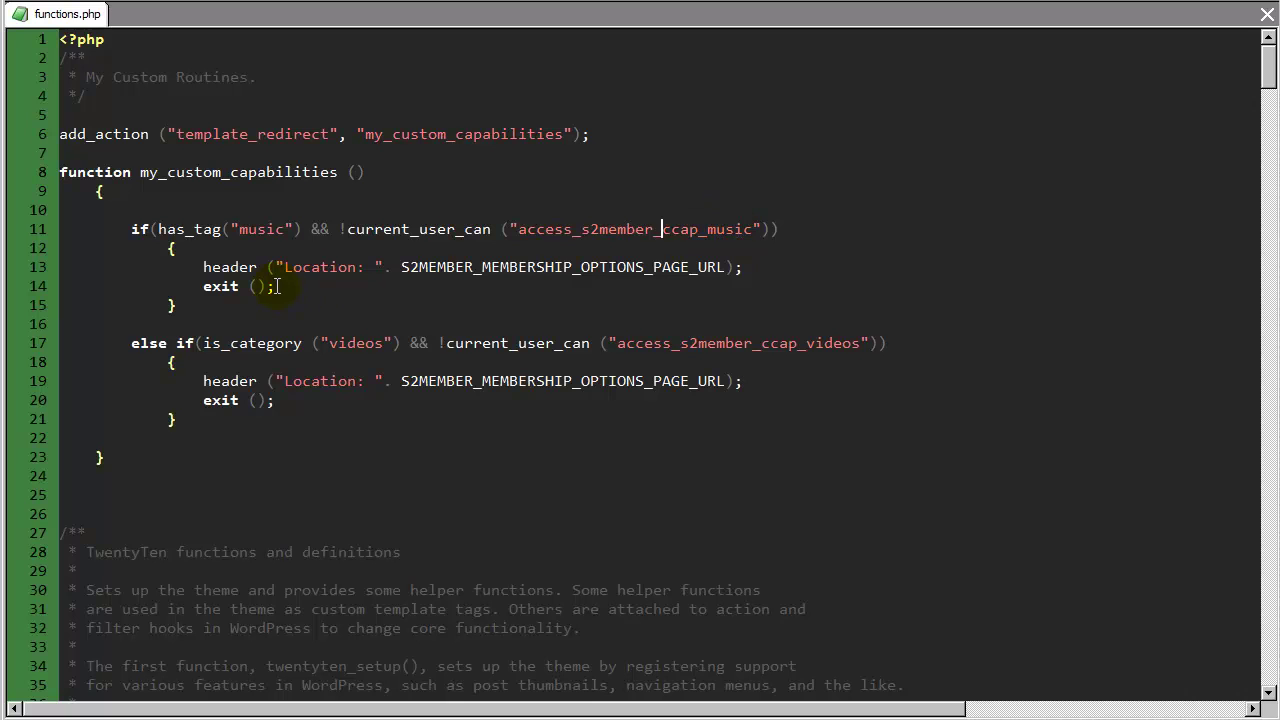
- Highlight the redirect to S2MEMBER_MEMBERSHIP_OPTIONS_PAGE_URL, the exit line, and the music block start
mouse_move(229, 286)
left_mouse_down()
mouse_move(275, 286)
mouse_move(234, 268)
left_mouse_up()
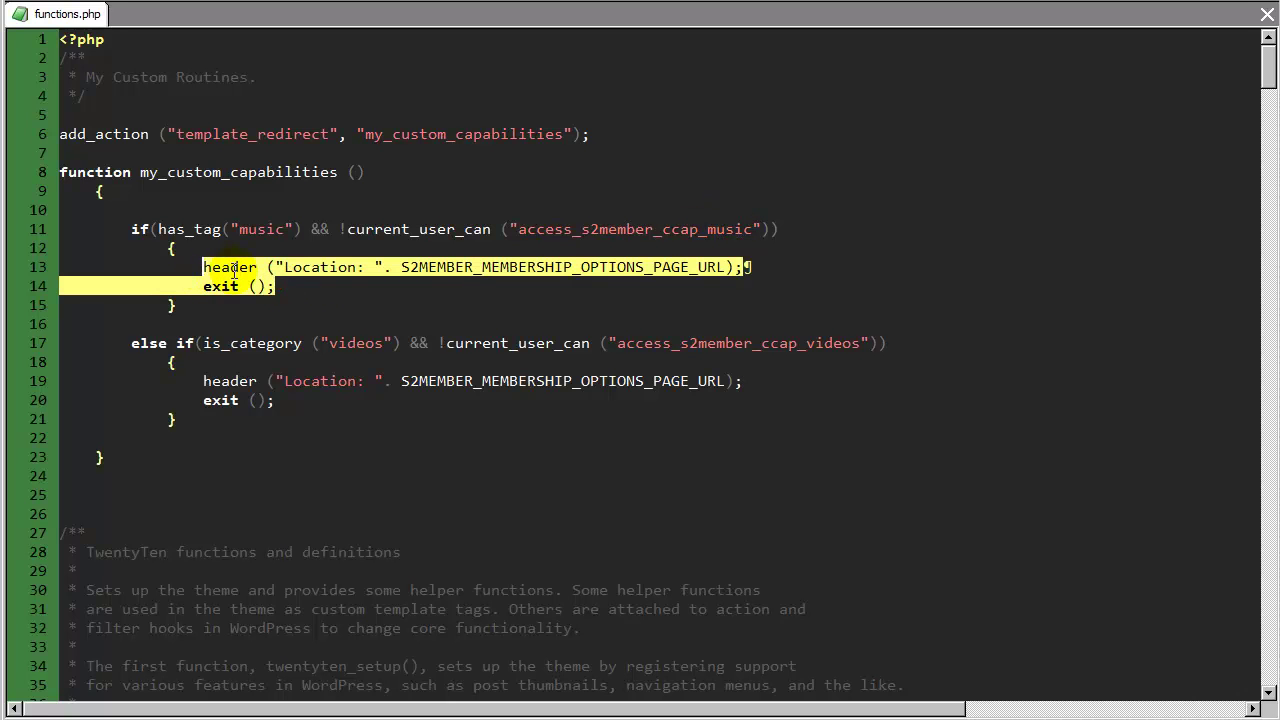
double_click(464, 267)
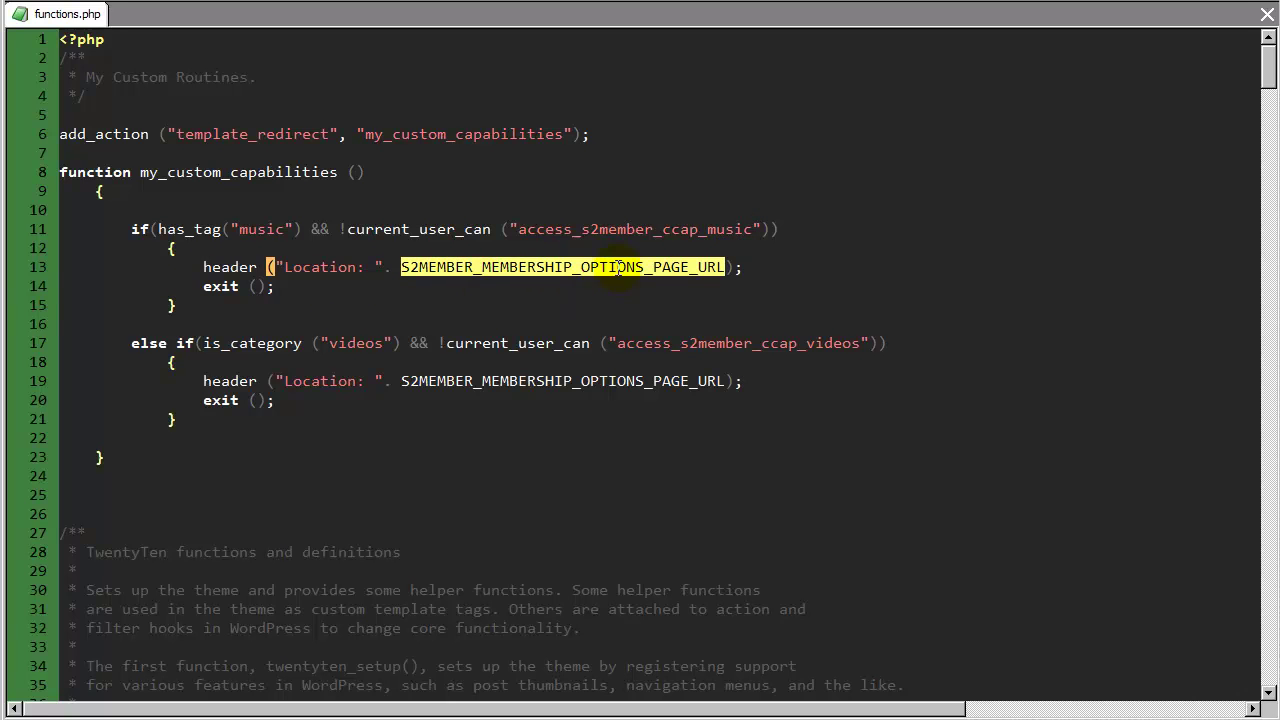
left_click(478, 267)
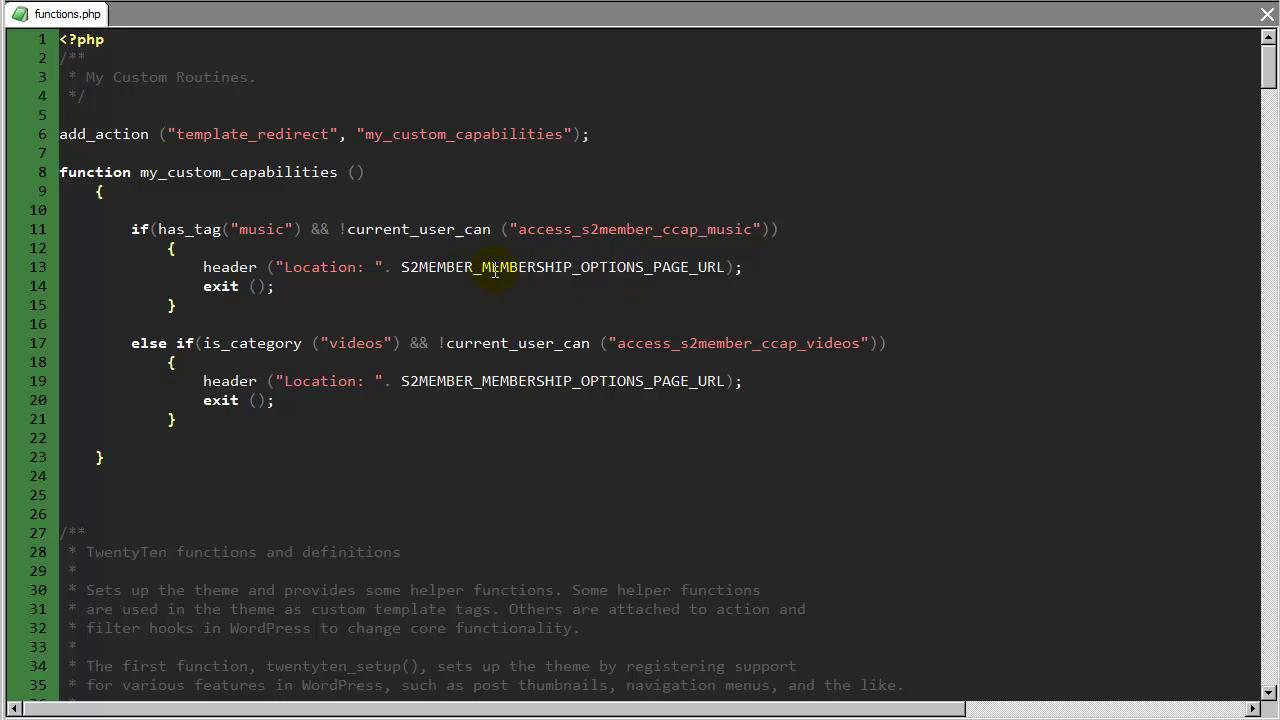
double_click(548, 267)
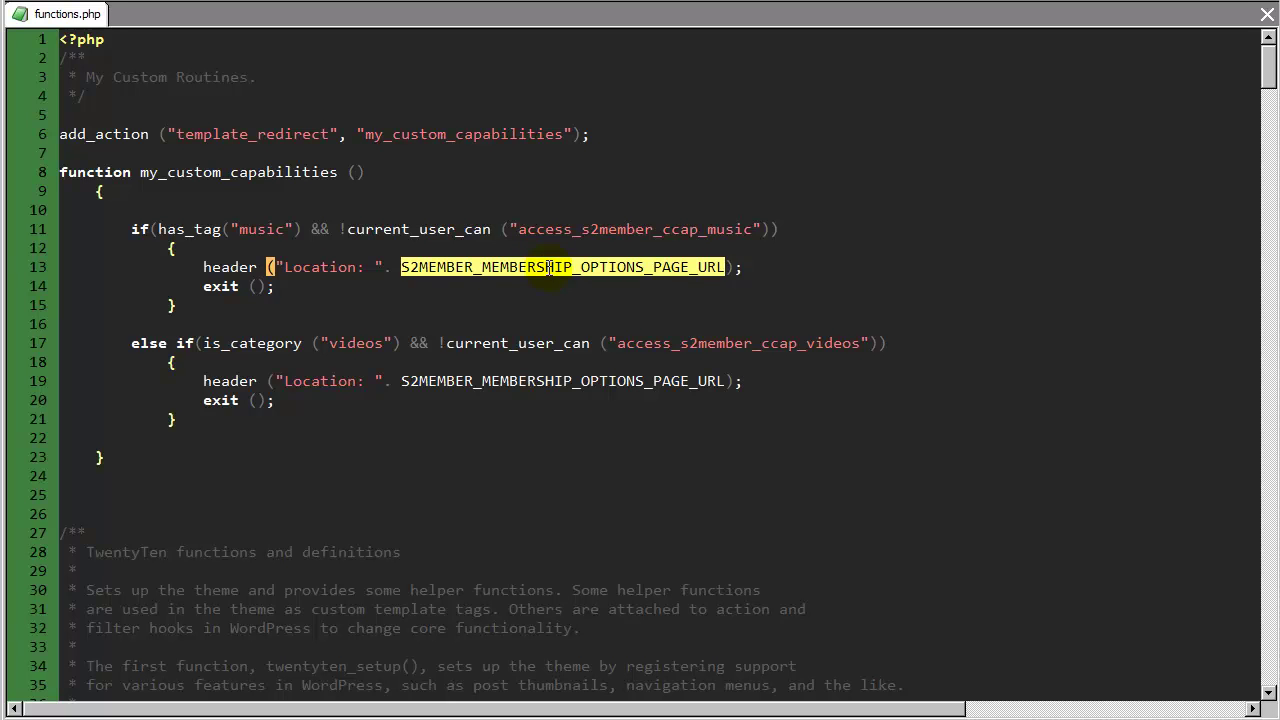
left_click_drag(276, 286, 229, 263)
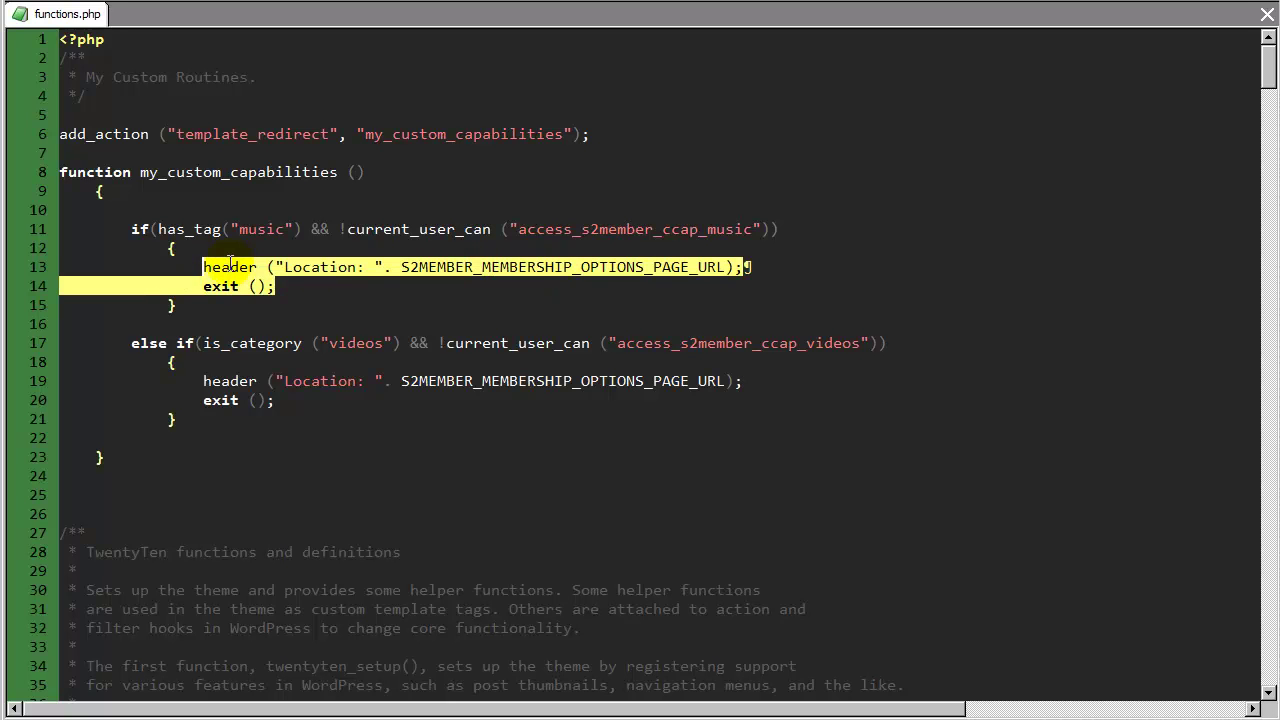
left_click(302, 284)
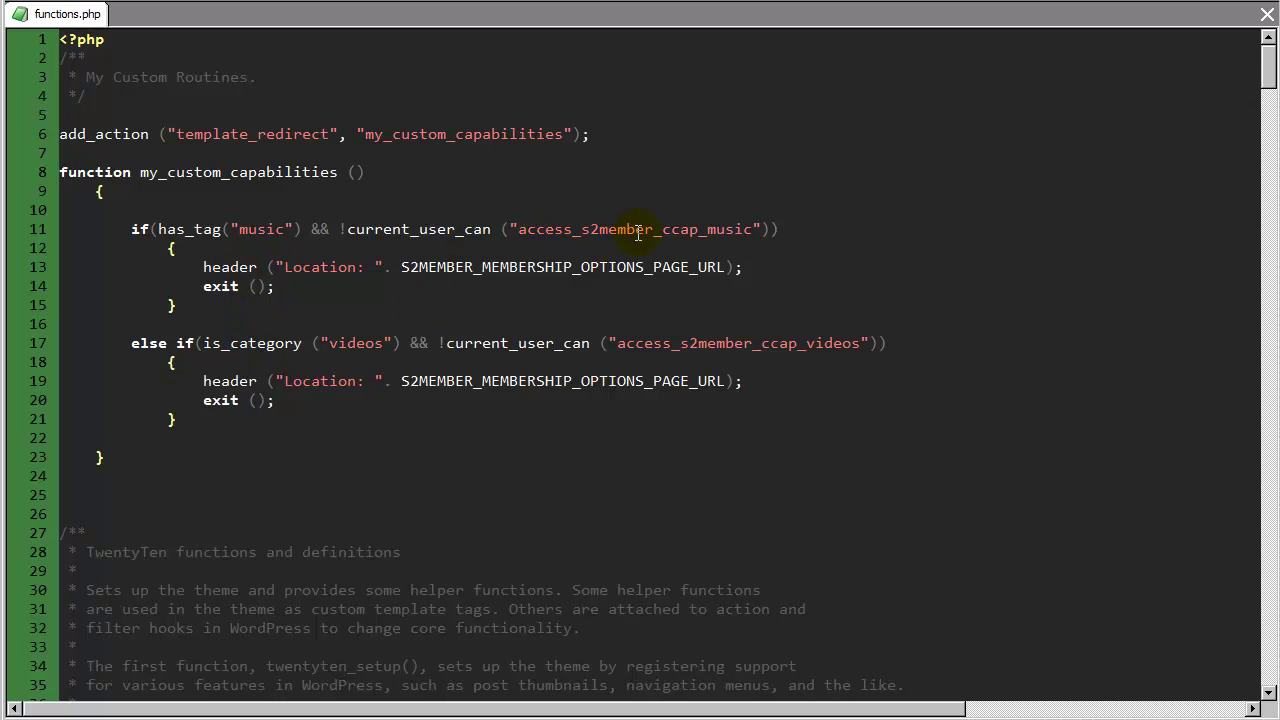
left_click_drag(706, 229, 752, 229)
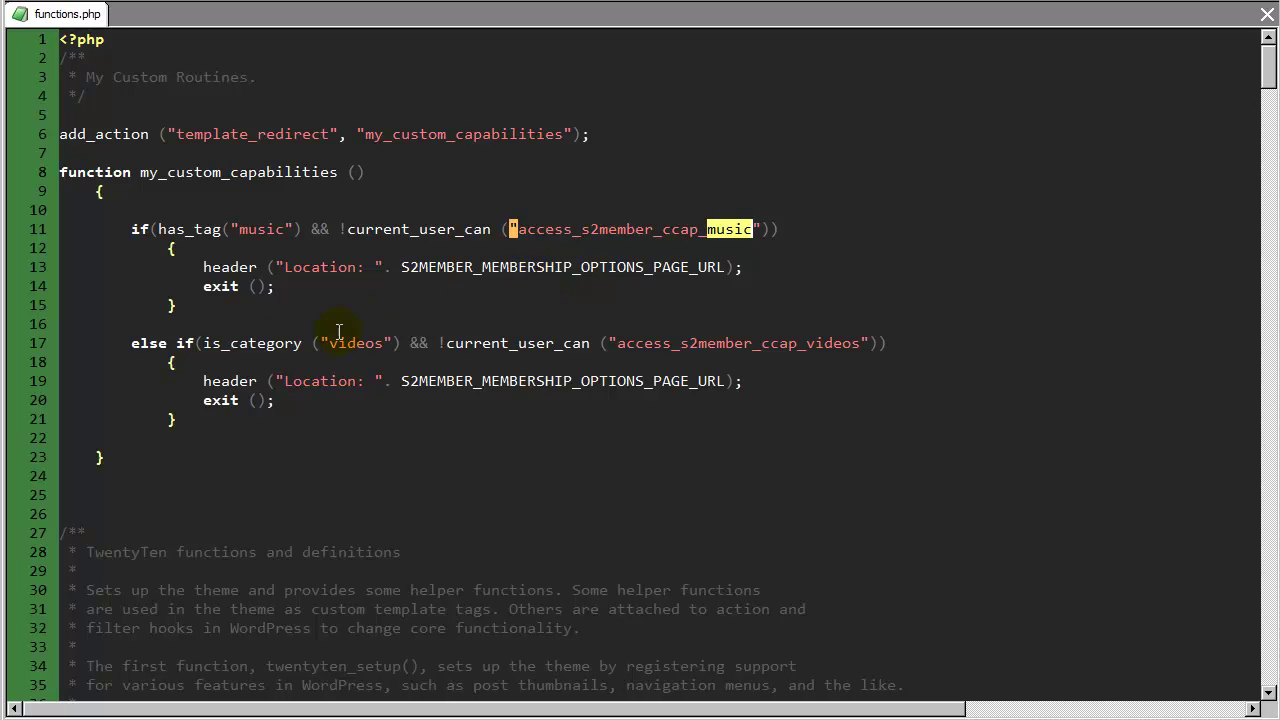
left_click(186, 250)
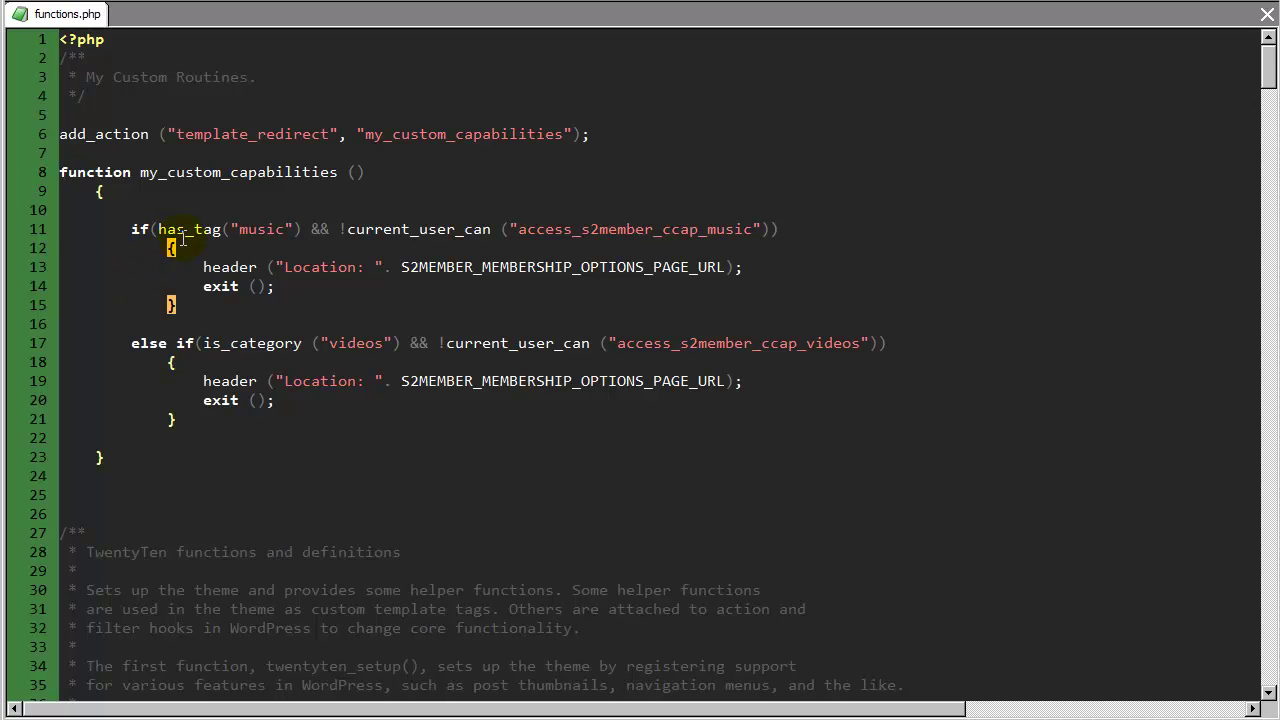
left_click(181, 362)
mouse_move(428, 343)
left_mouse_down()
mouse_move(590, 343)
mouse_move(437, 343)
left_mouse_up()
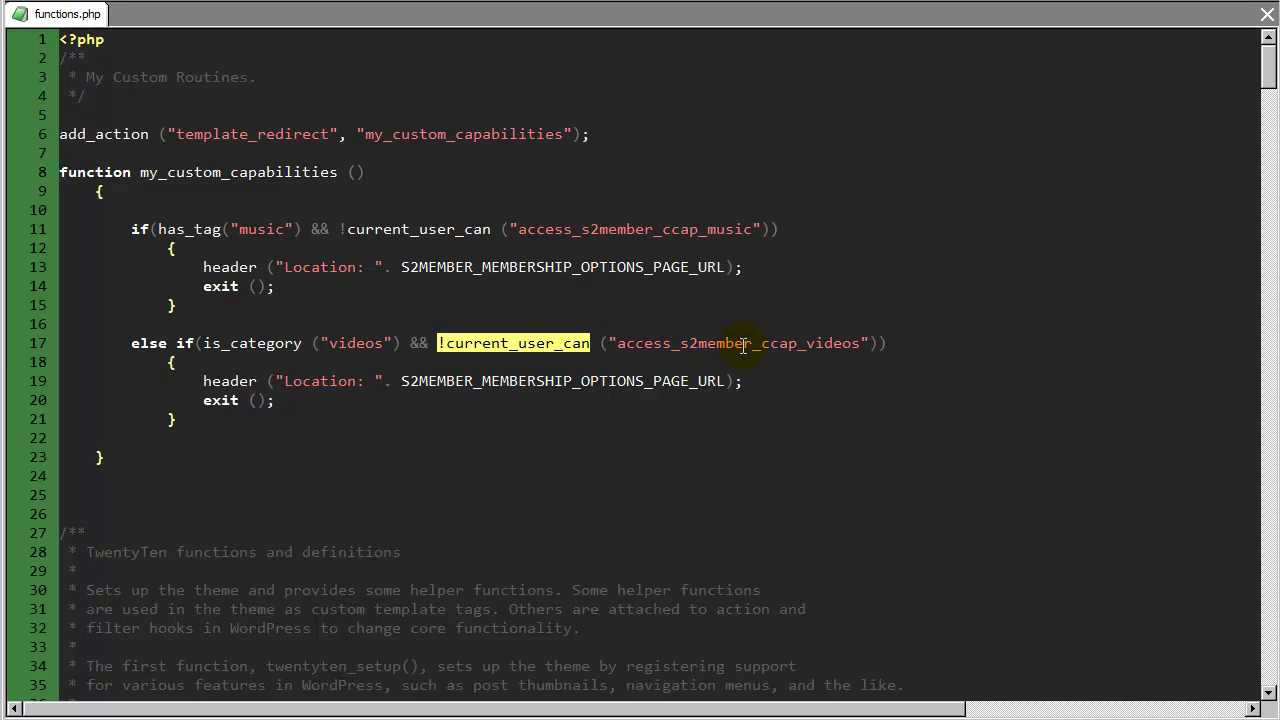
left_click_drag(803, 343, 614, 343)
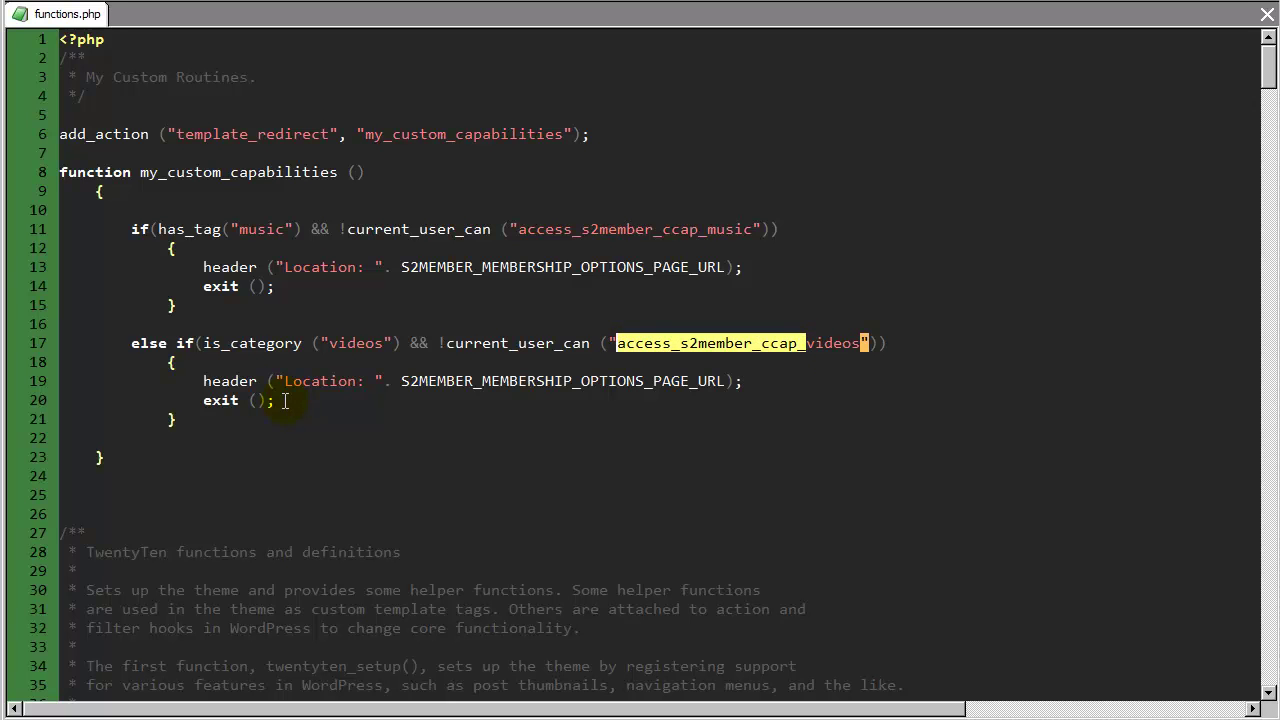
left_click_drag(274, 401, 203, 381)
double_click(500, 386)
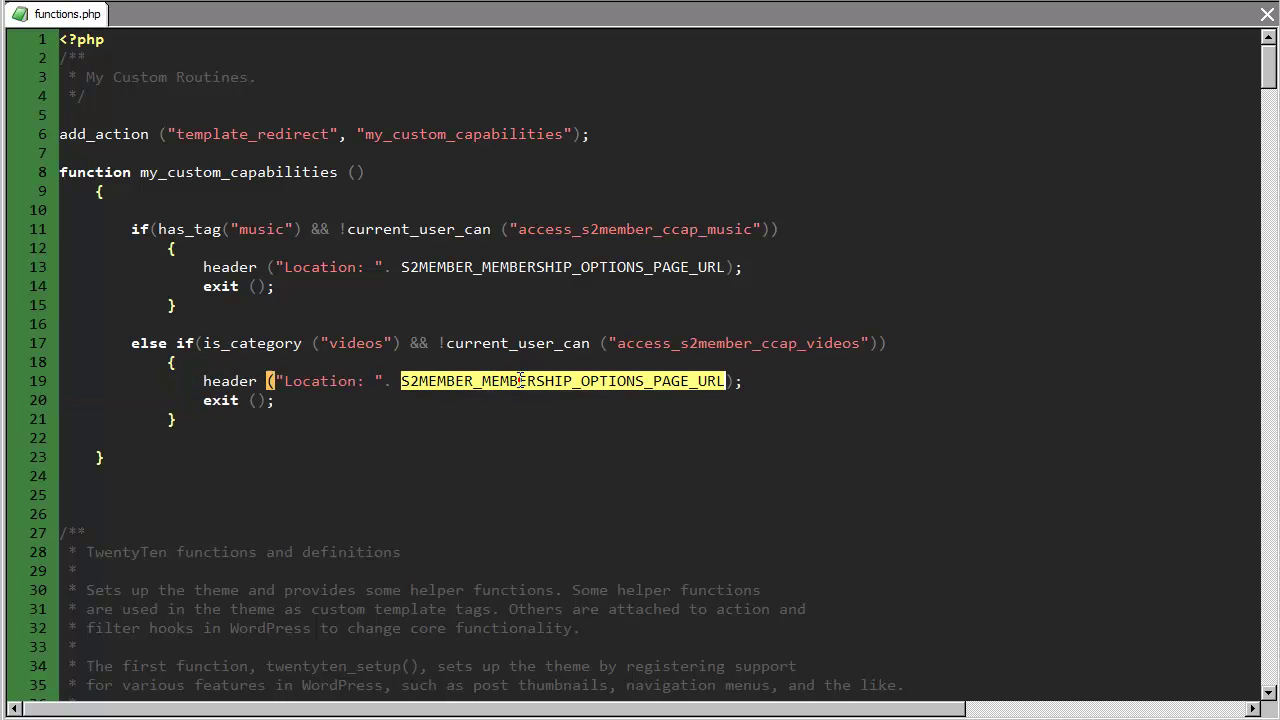
left_click(296, 399)
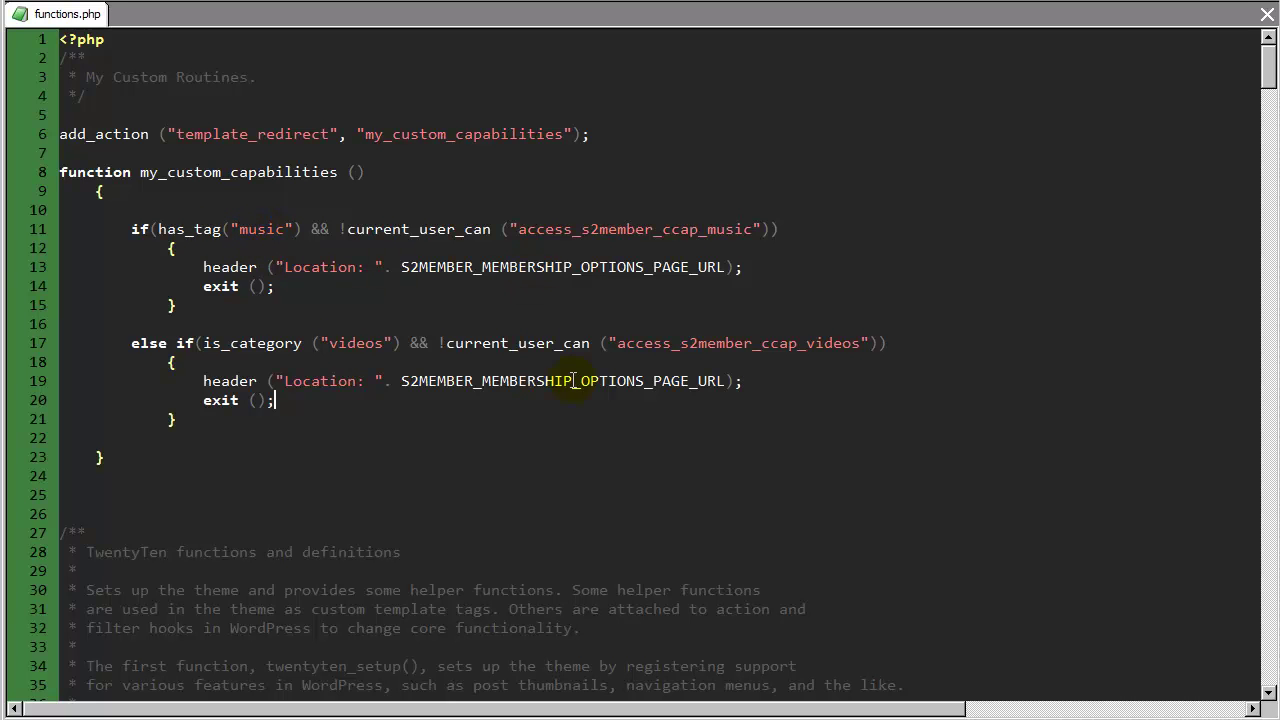
- Bring up the WordPress Codex Conditional Tags page in the browser
key("alt+Tab")
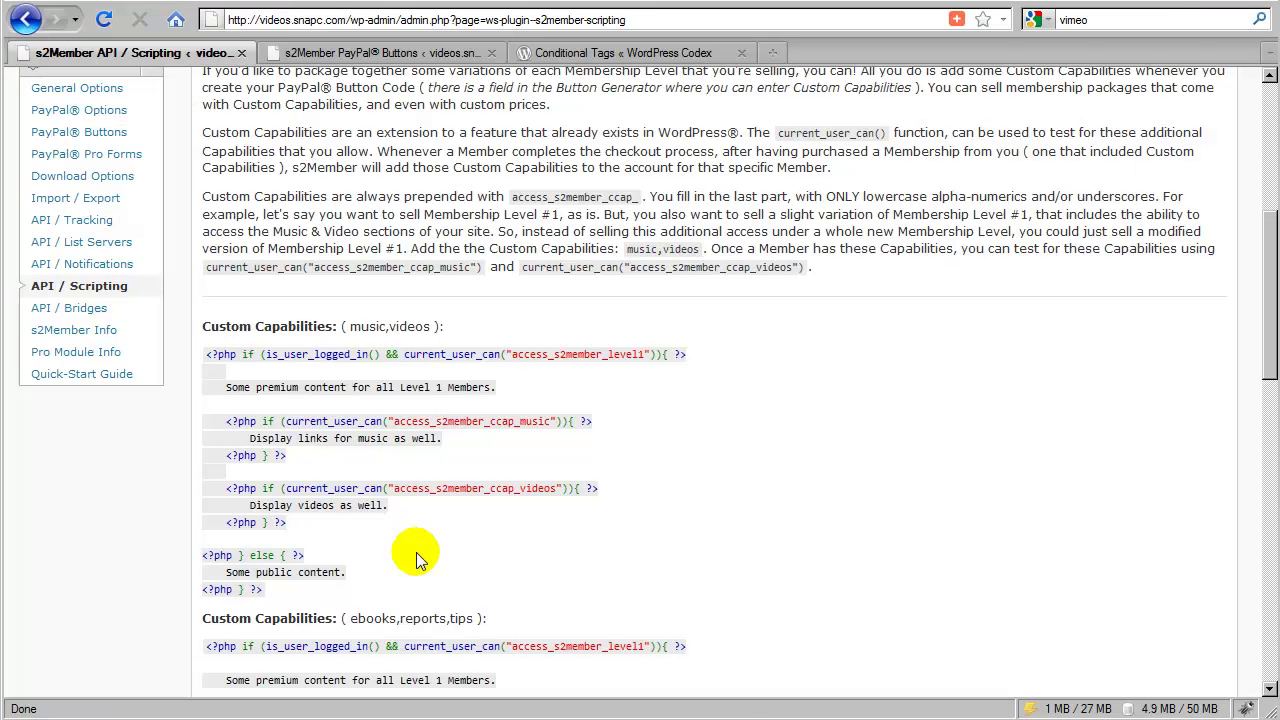
left_click(623, 55)
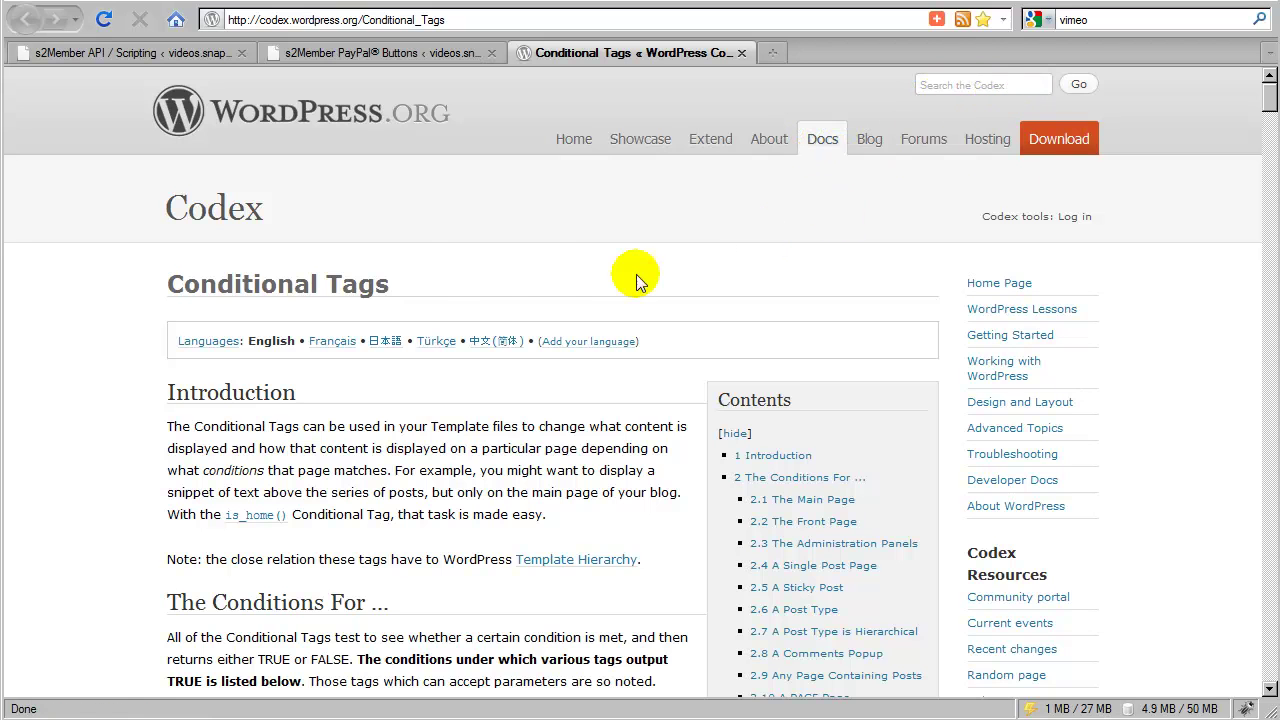
left_click(443, 283)
- Read down the Conditional Tags page to the Category and Tag Page sections
scroll(481, 283, "down", 2)
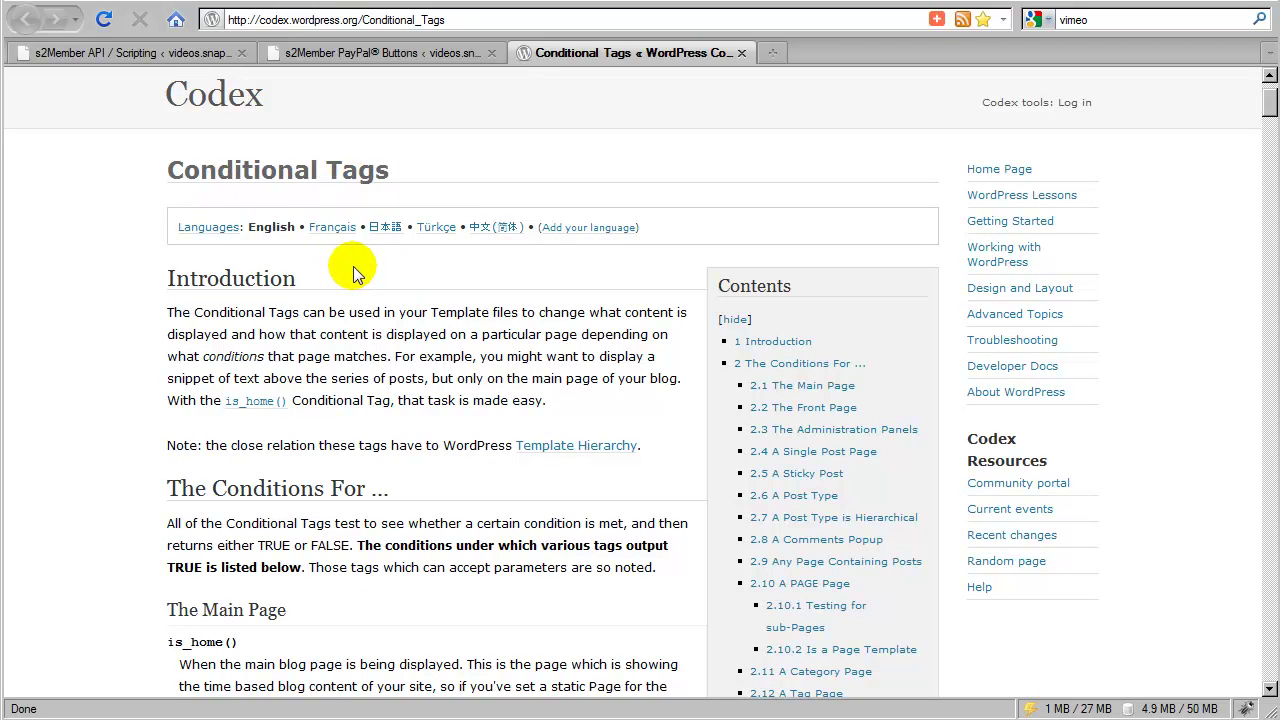
scroll(410, 270, "down", 8)
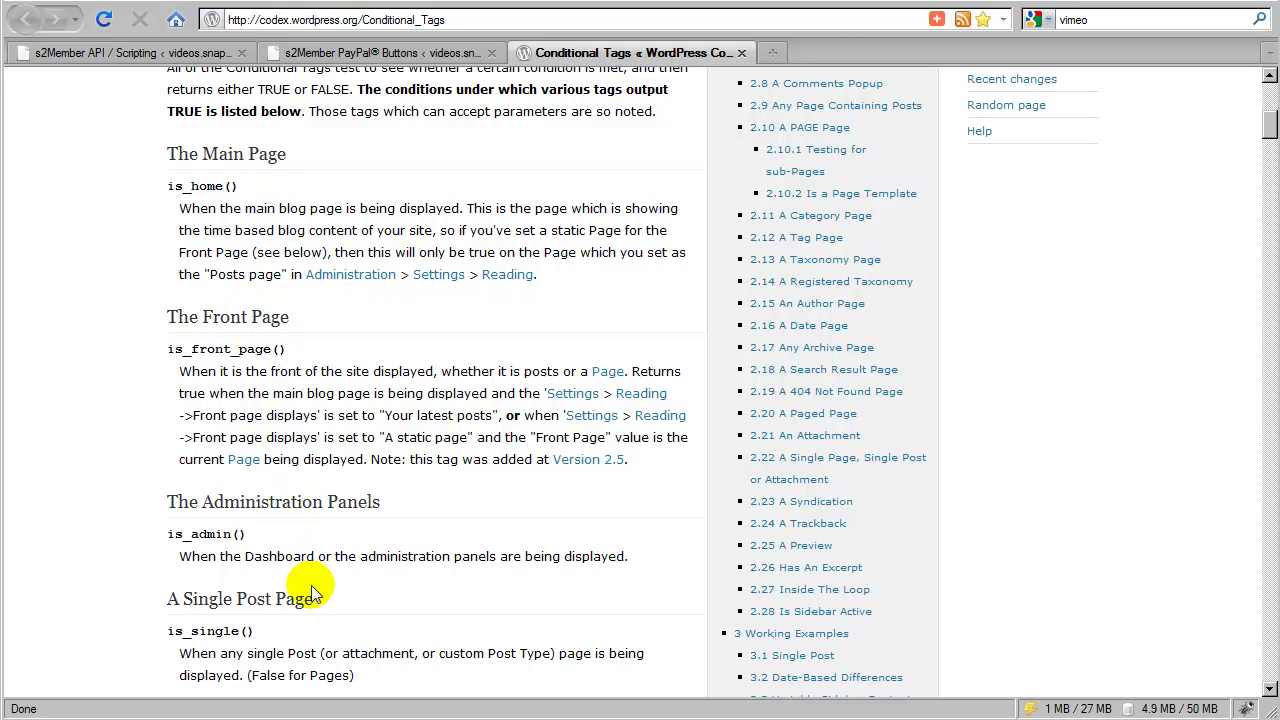
scroll(352, 600, "down", 4)
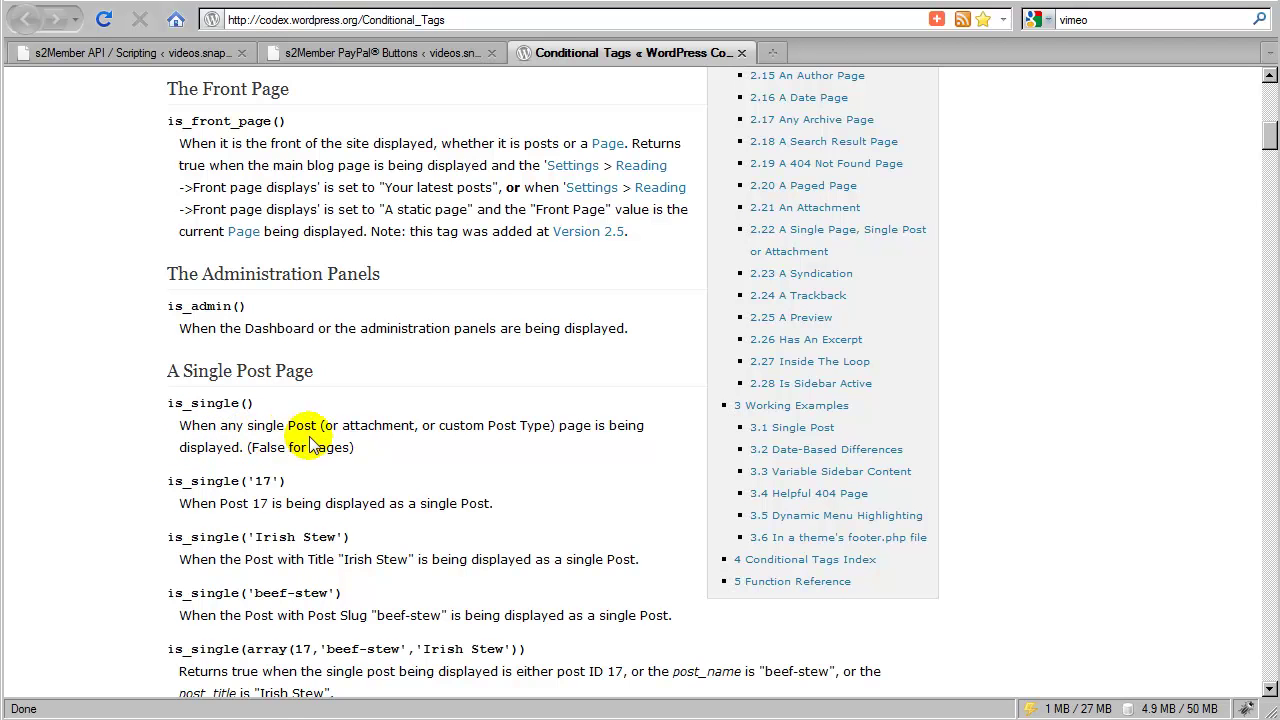
scroll(300, 435, "down", 2)
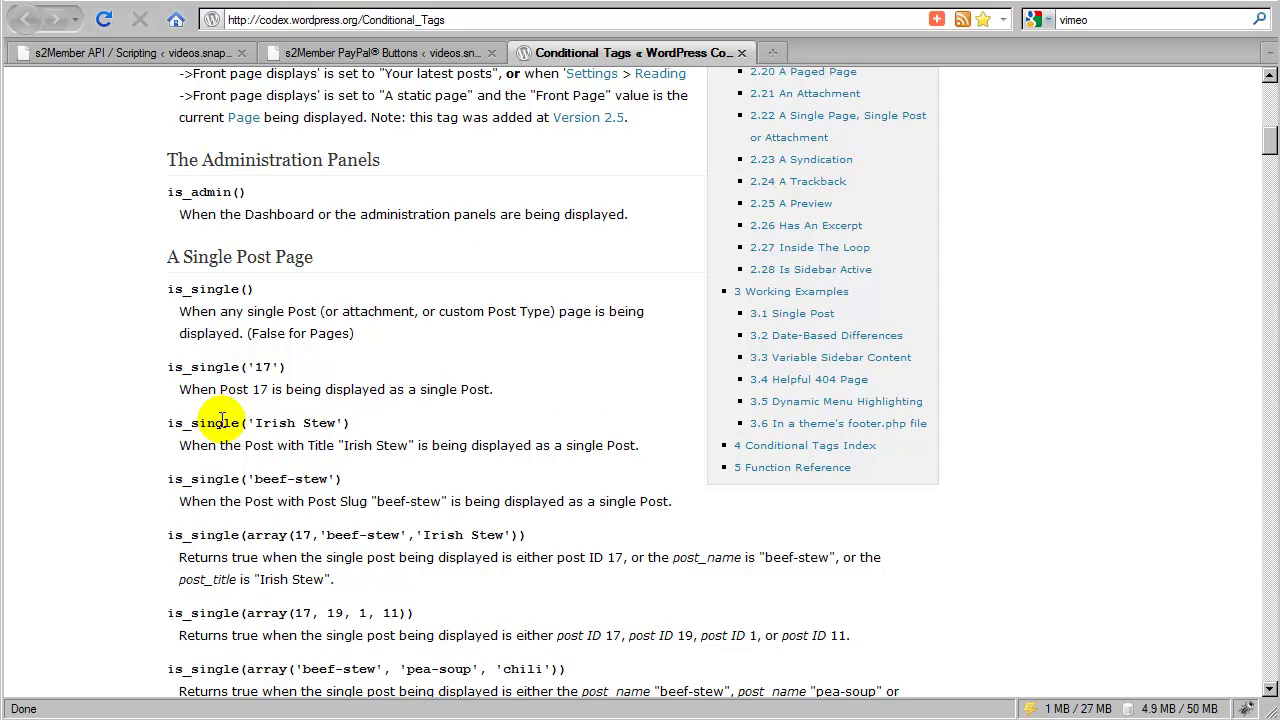
scroll(223, 400, "down", 2)
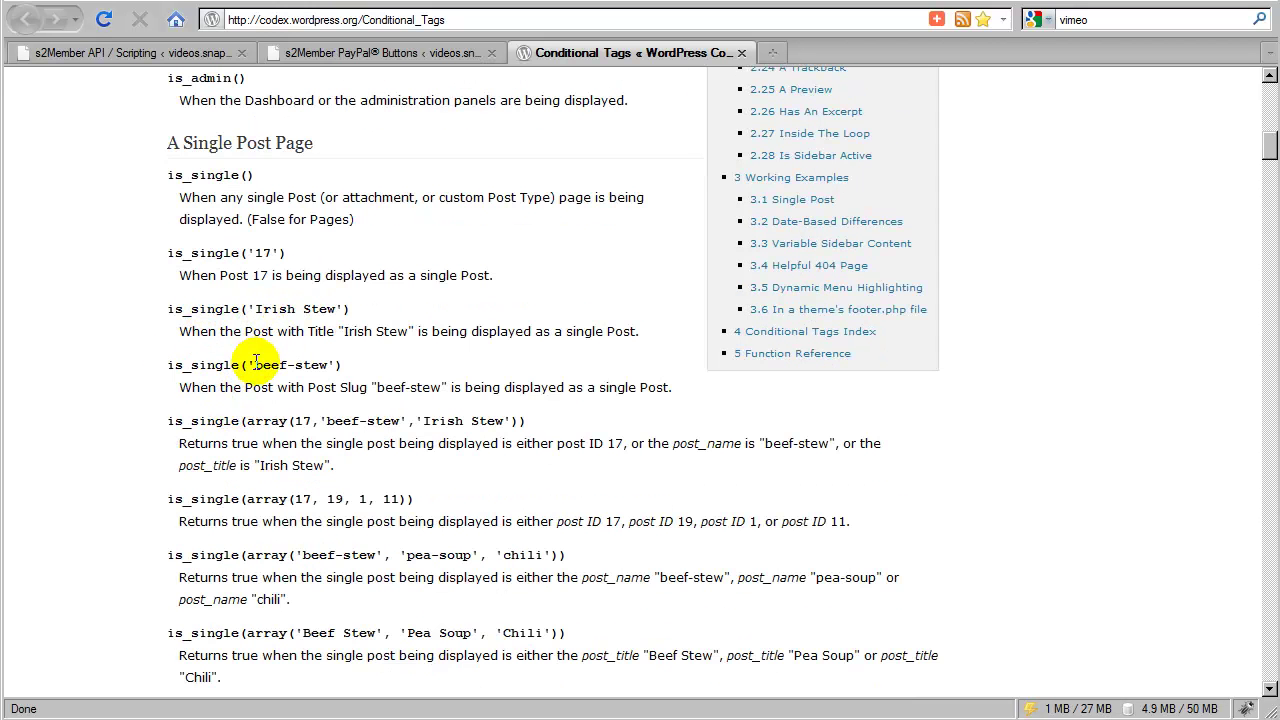
scroll(213, 459, "down", 2)
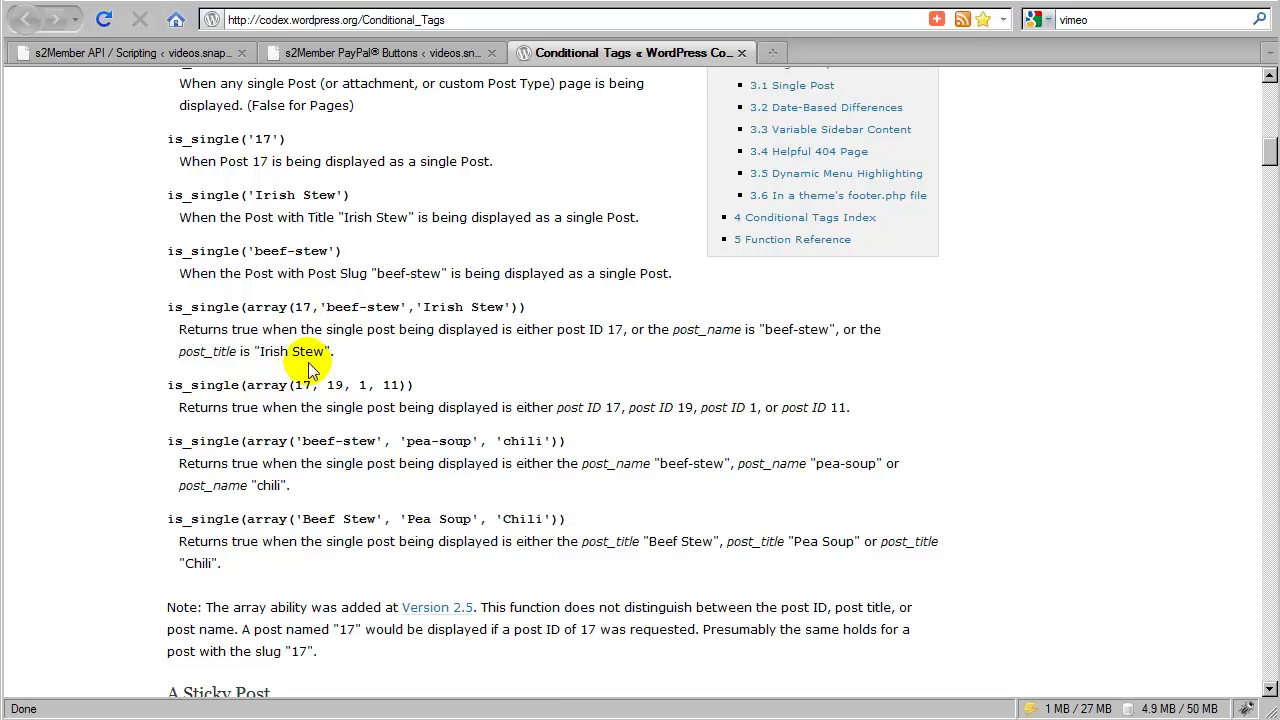
scroll(228, 387, "down", 10)
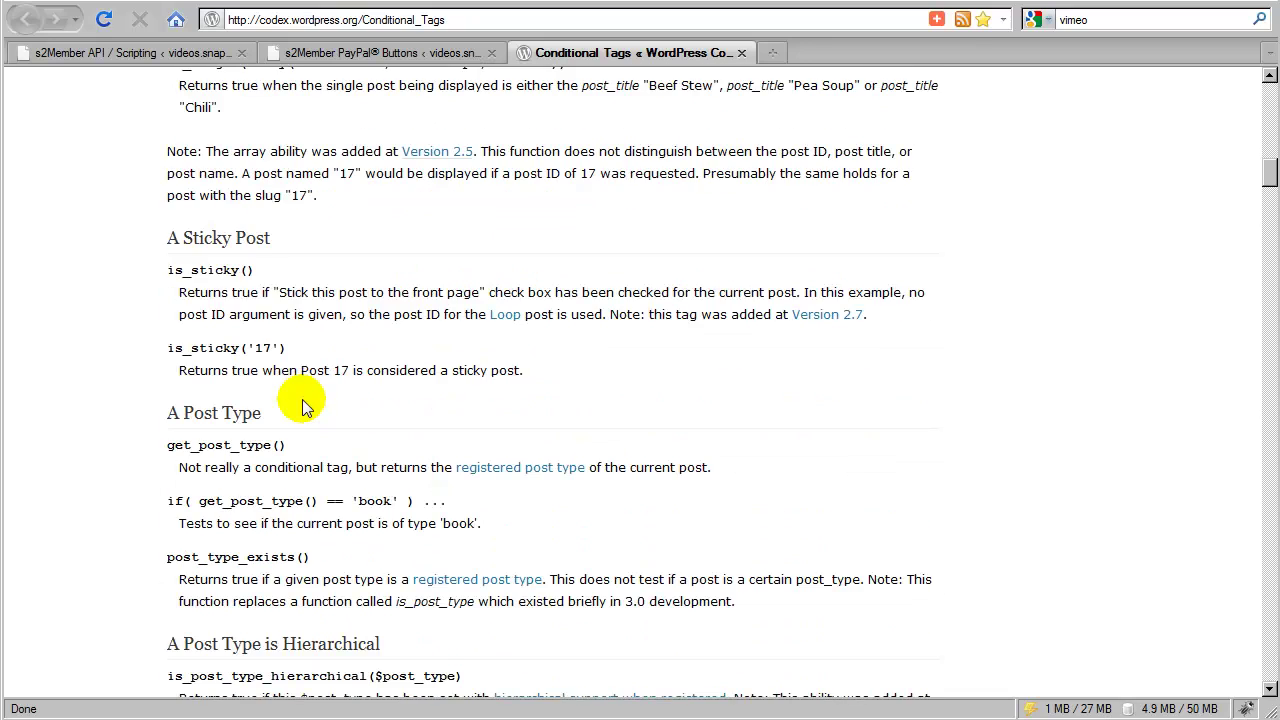
scroll(305, 408, "down", 8)
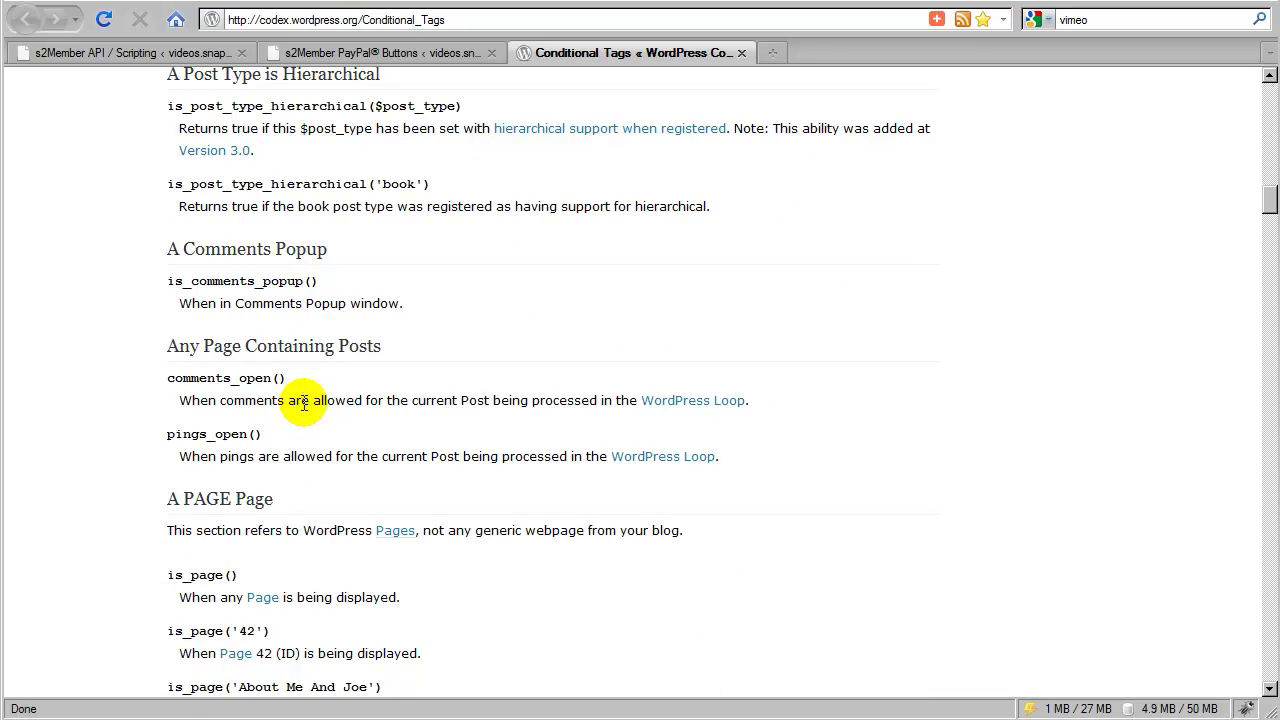
scroll(320, 420, "down", 4)
scroll(320, 420, "down", 2)
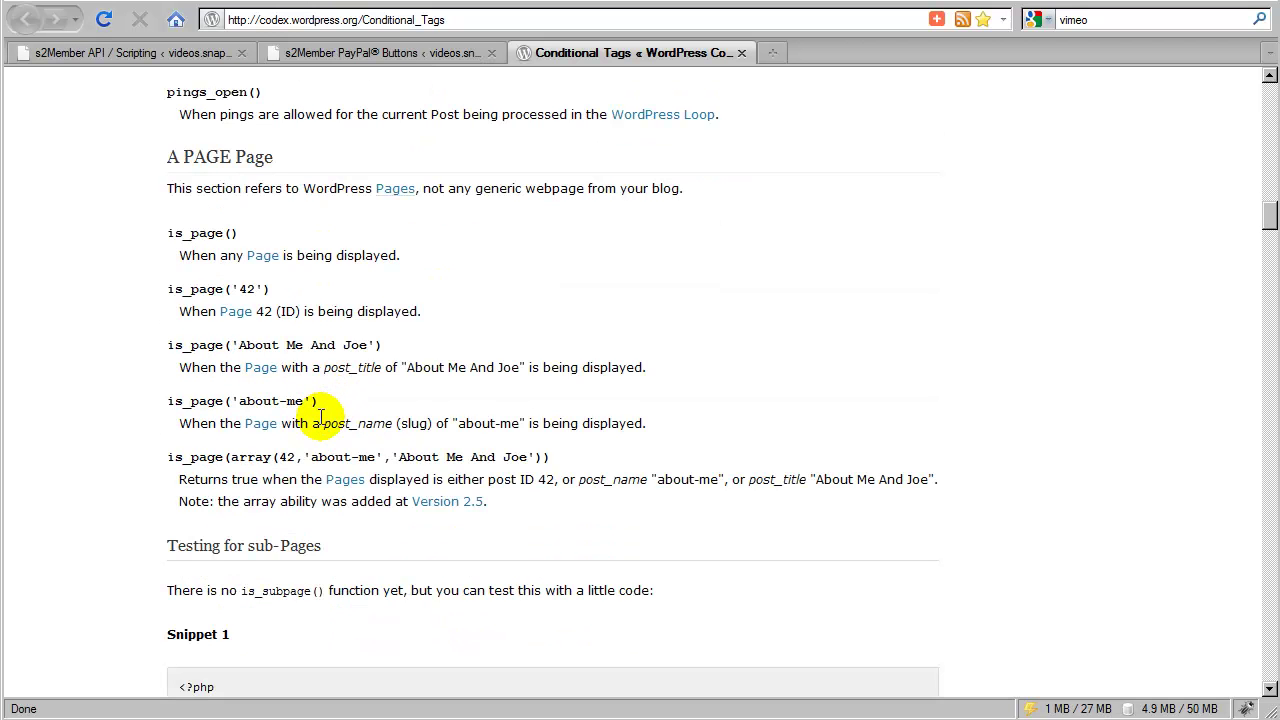
scroll(330, 418, "down", 17)
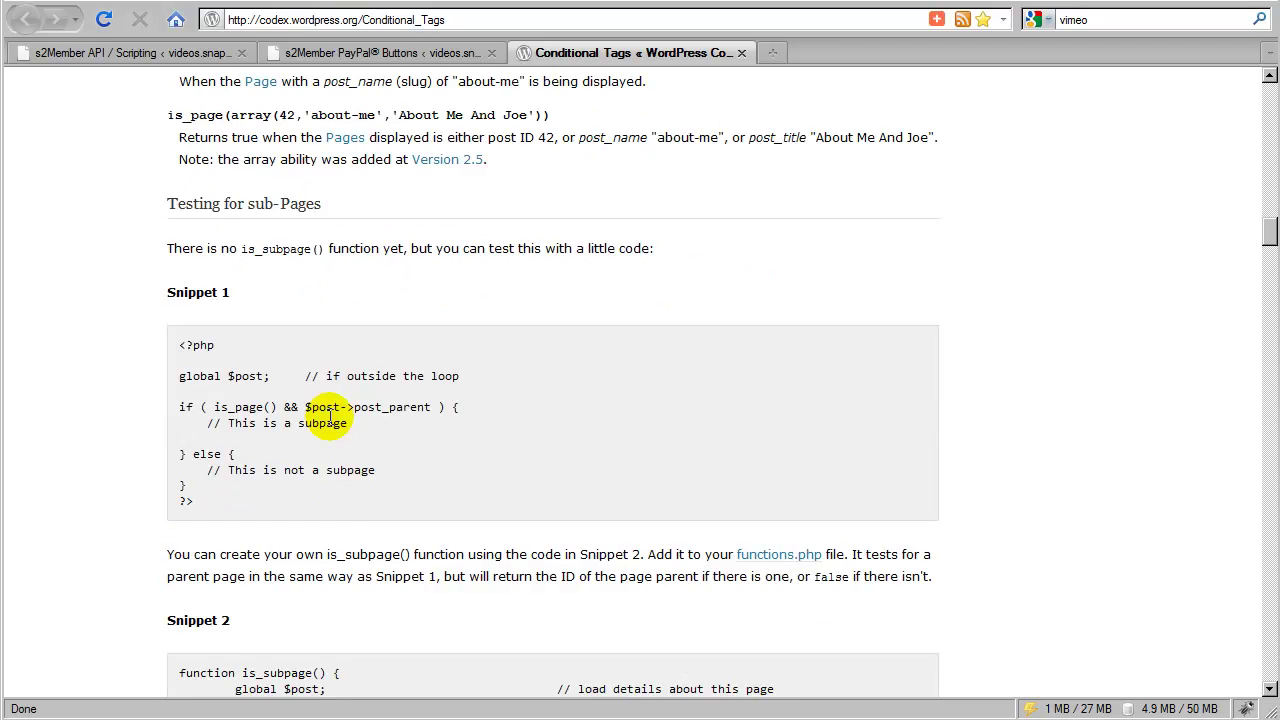
scroll(333, 425, "down", 19)
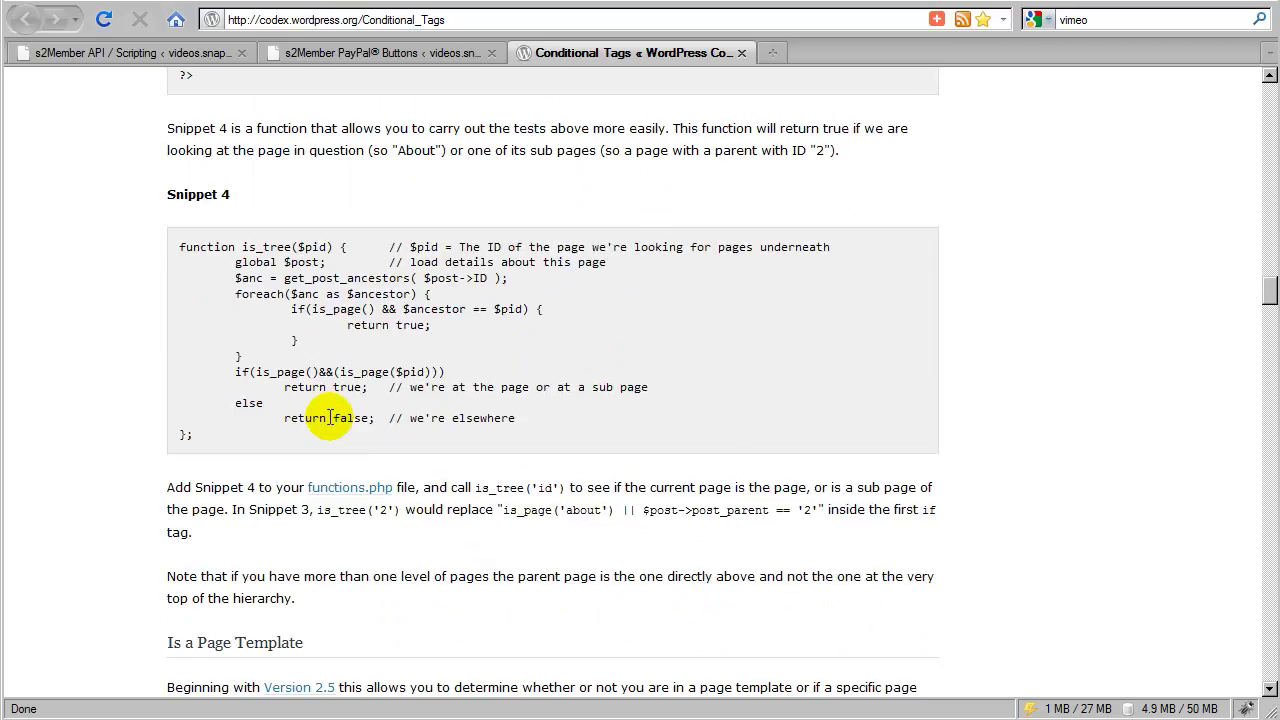
scroll(333, 425, "down", 4)
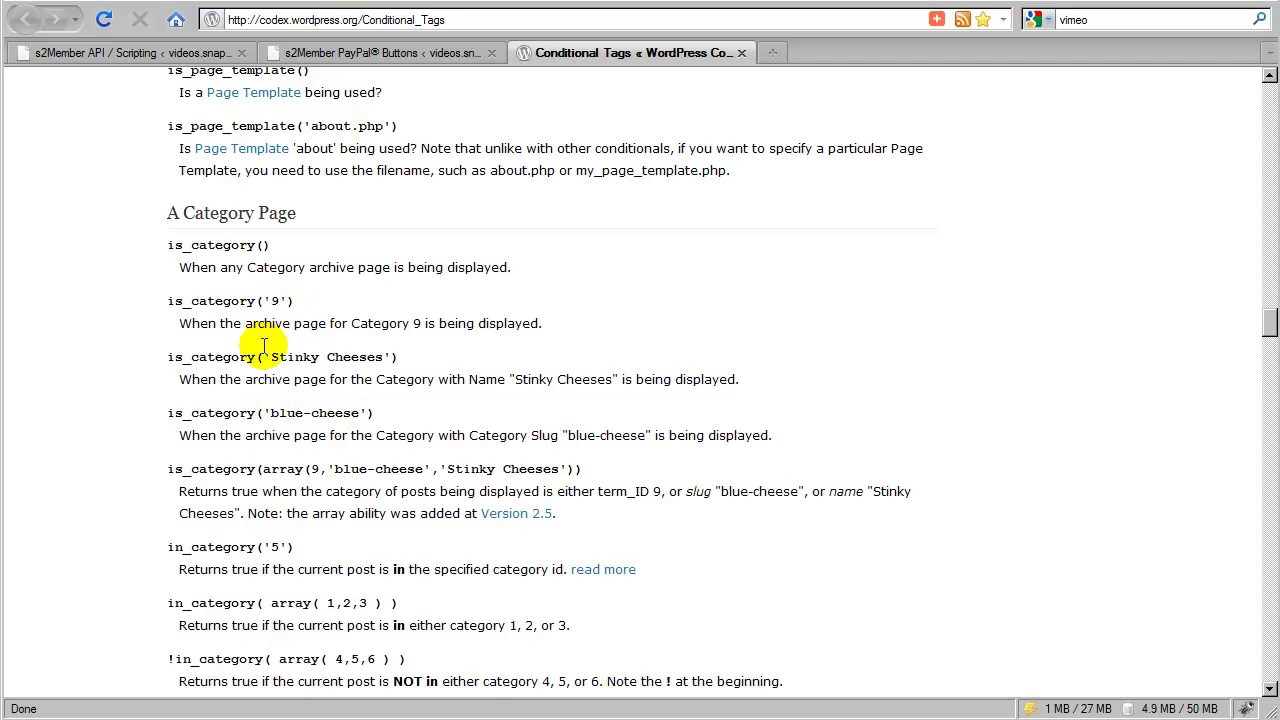
scroll(320, 400, "down", 8)
scroll(328, 412, "down", 4)
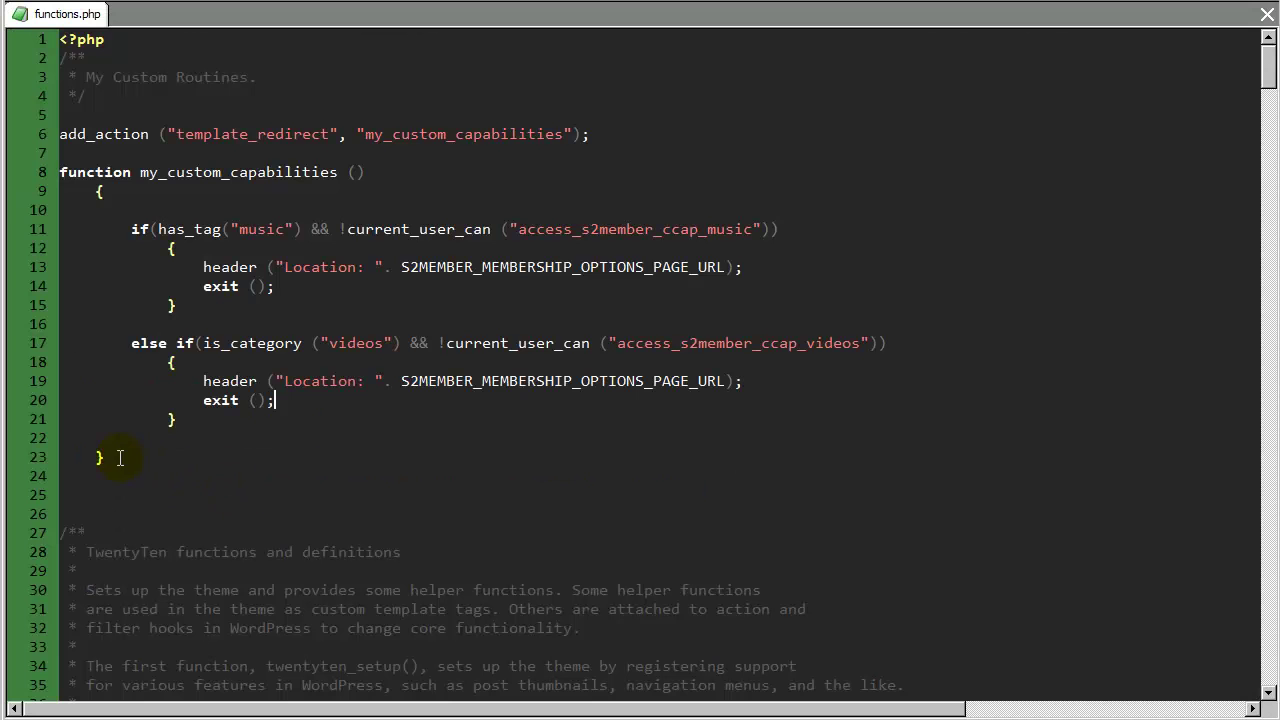
- Review the routine's lines 6–23 in functions.php without changes, then return to the browser
left_click_drag(47, 452, 50, 146)
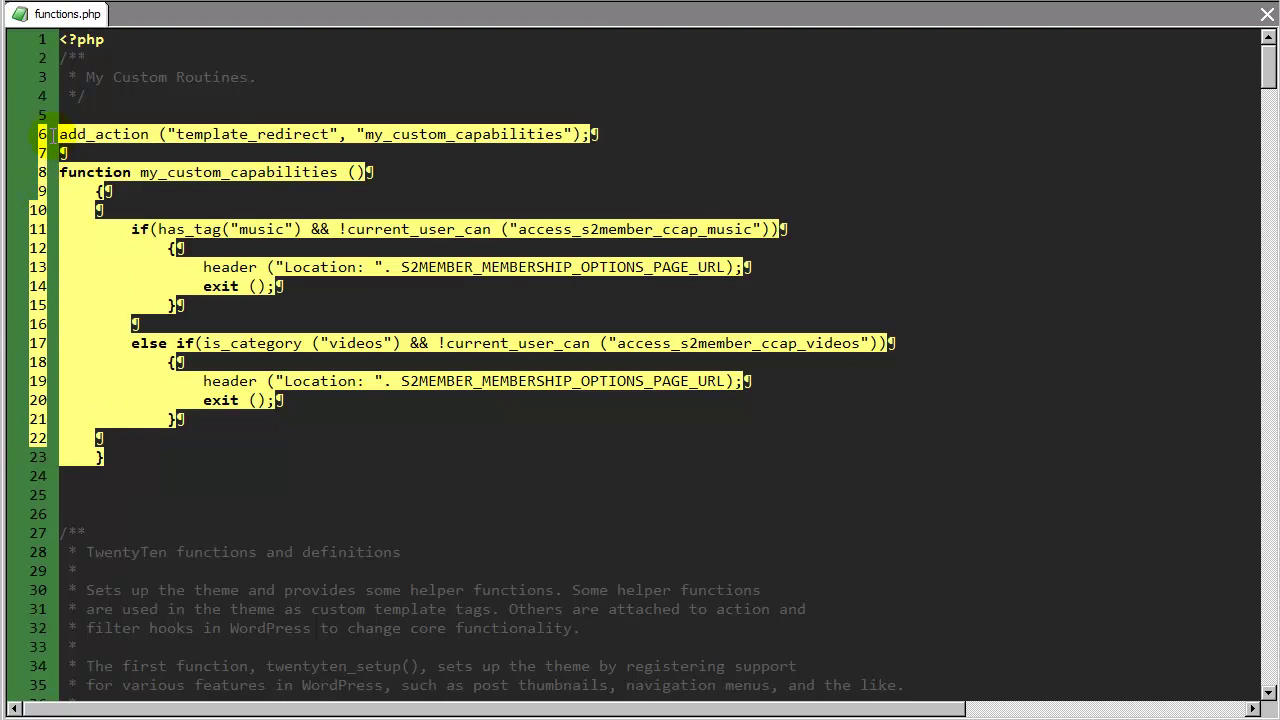
left_click(490, 266)
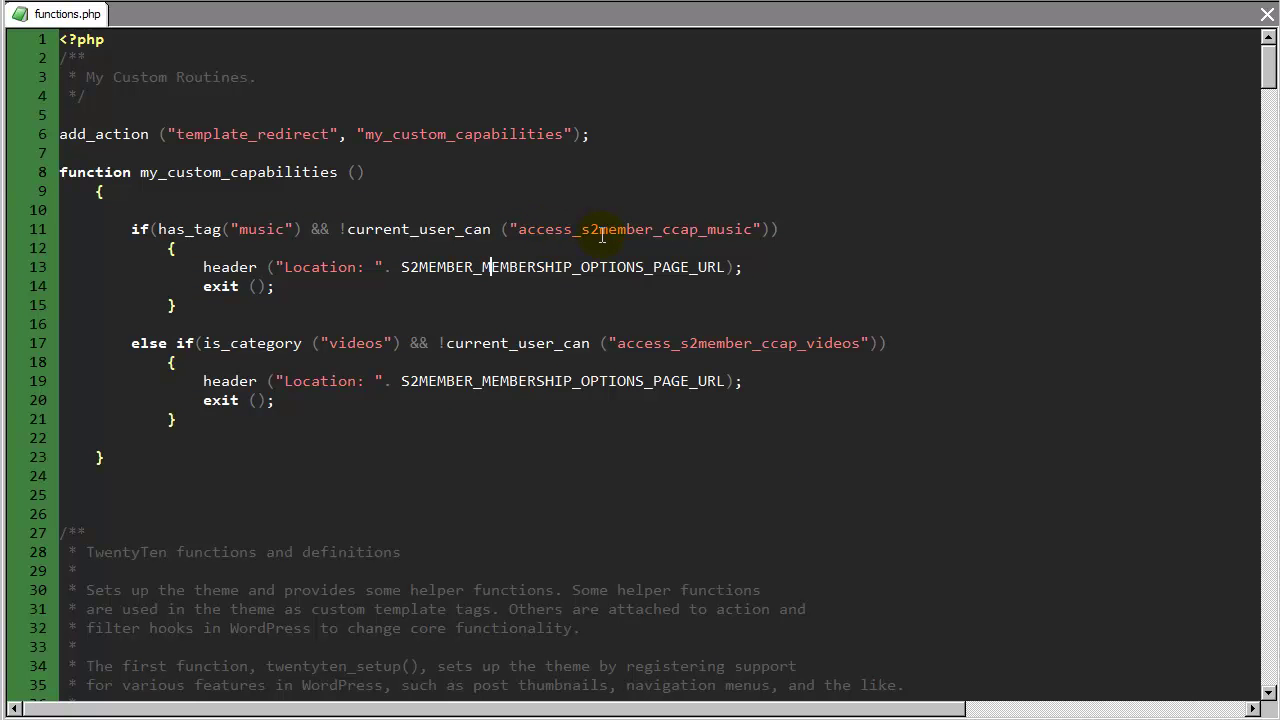
key("alt+Tab")
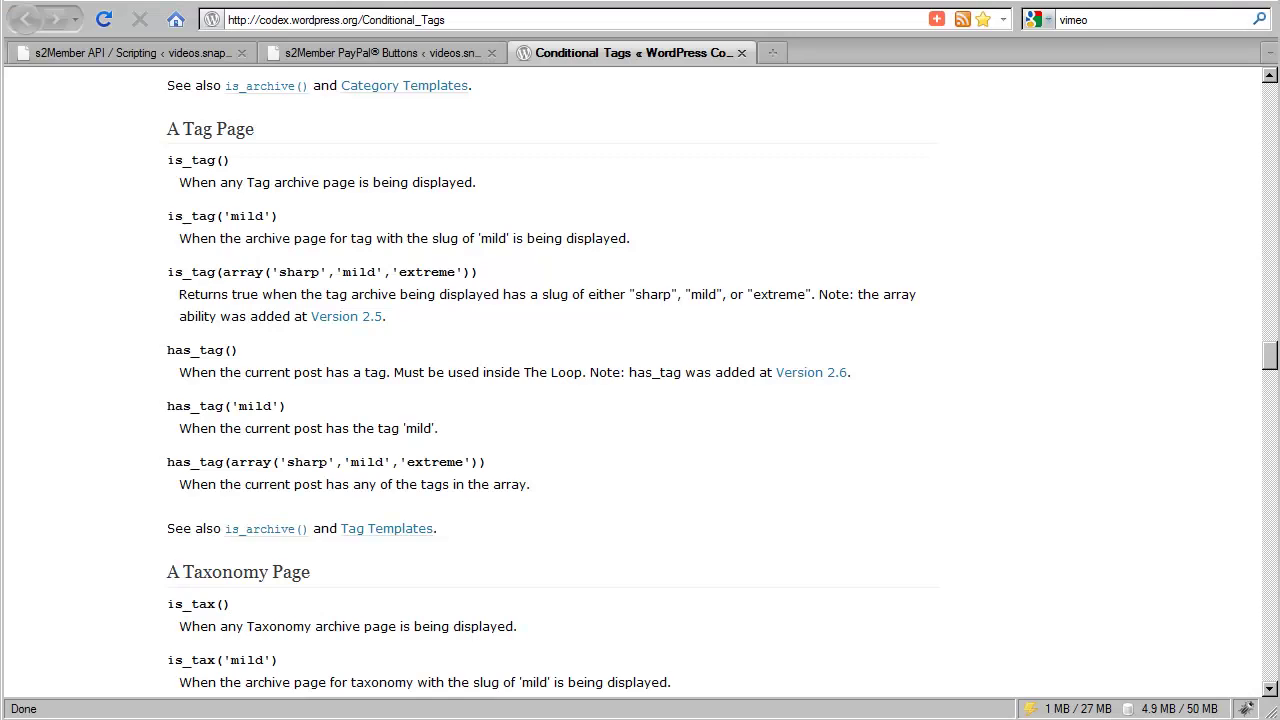
- Return to the s2Member PayPal Buttons page and collapse the Level #1 button generator
left_click(324, 58)
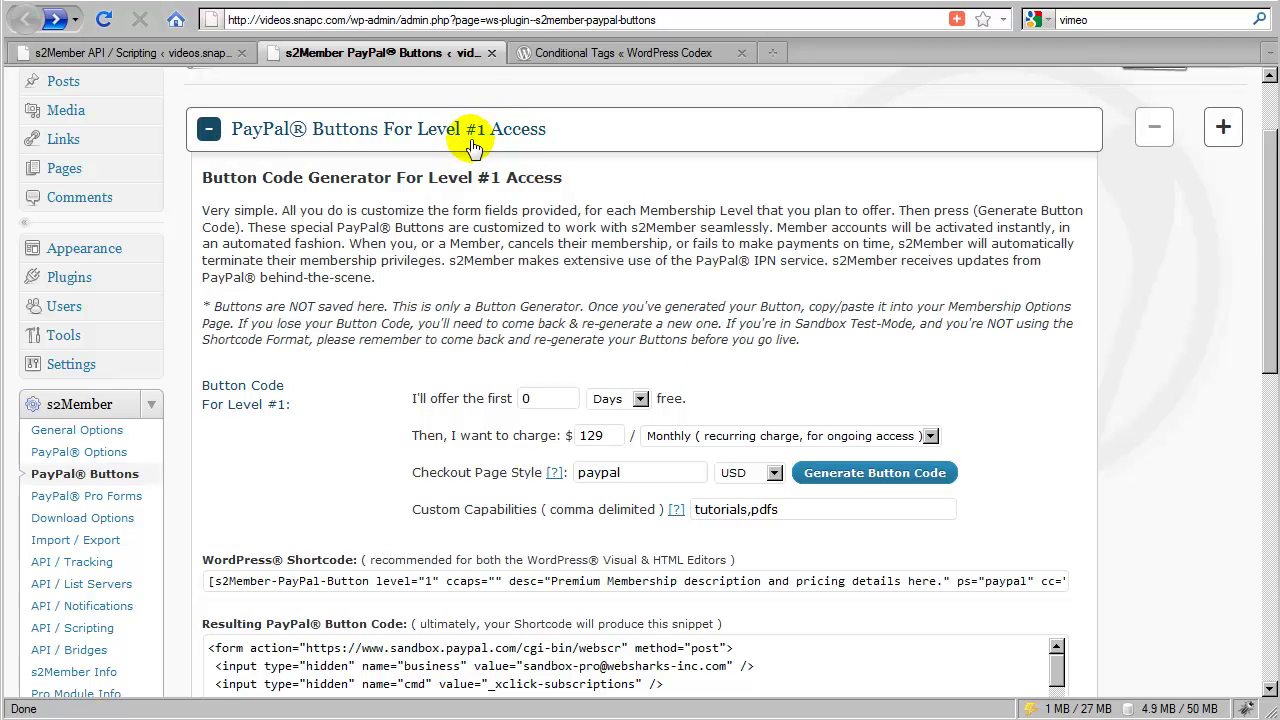
left_click(605, 140)
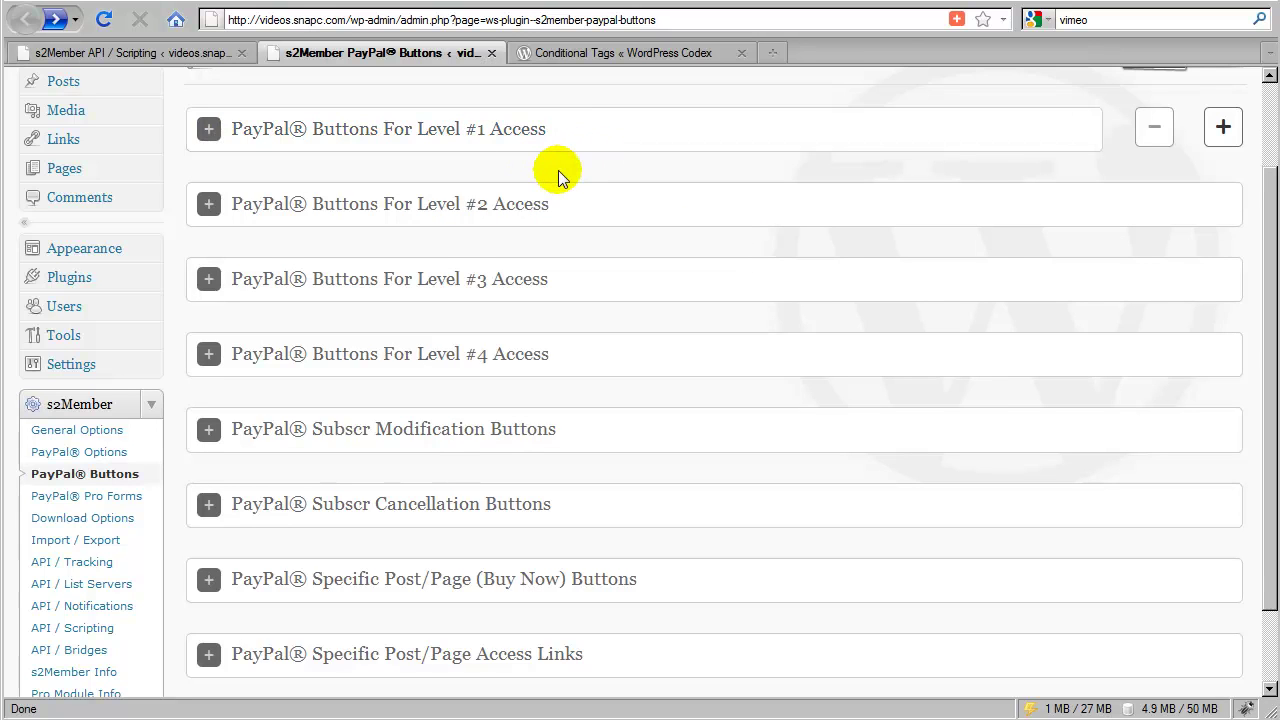
scroll(443, 220, "down", 2)
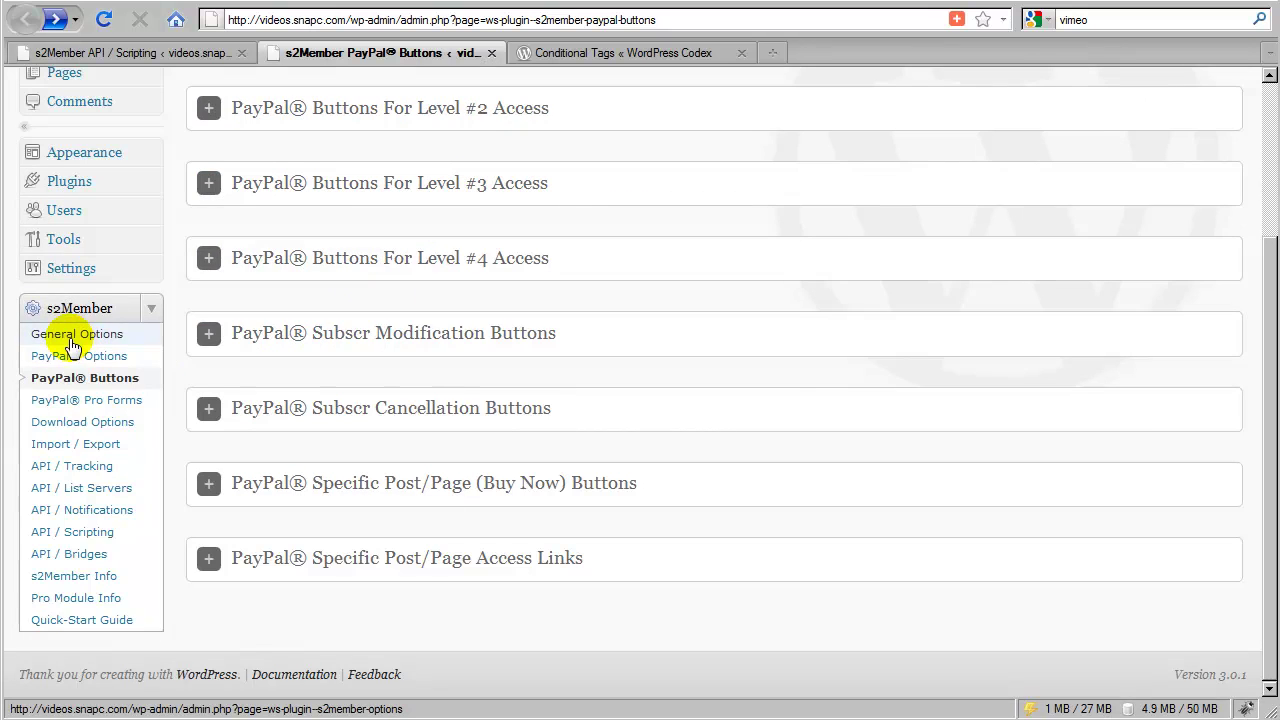
scroll(300, 329, "up", 2)
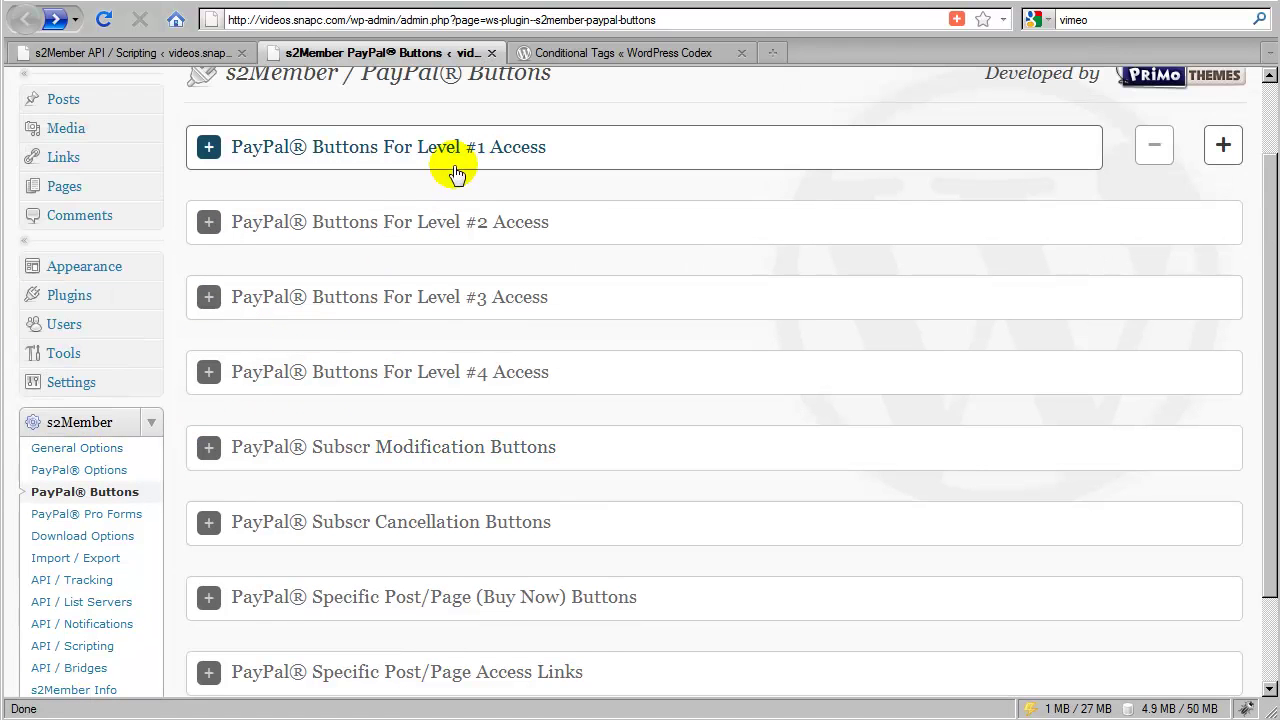